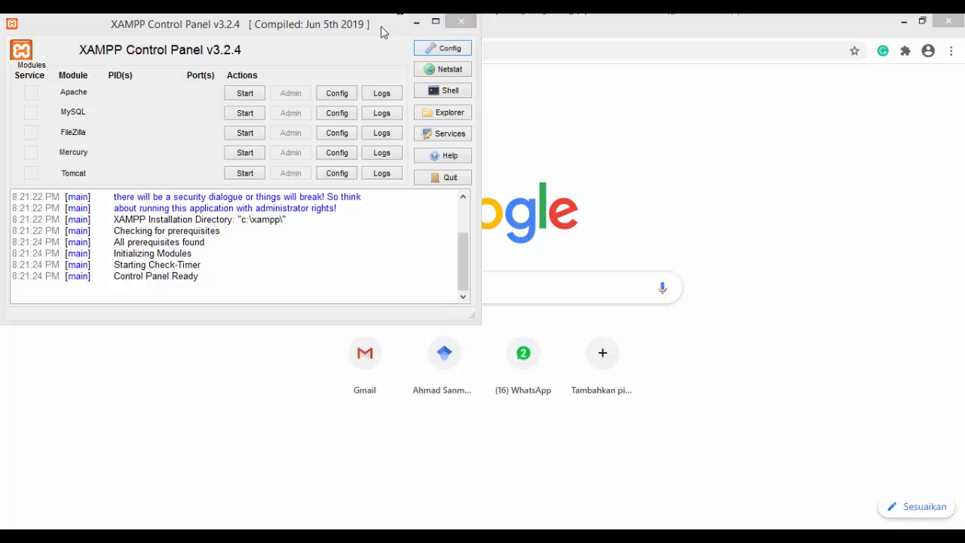
Step: Start the Apache and MySQL modules in the XAMPP Control Panel and minimize its window to reveal the browser
{"action": "left_click_drag", "start_coordinate": [381, 32], "coordinate": [429, 65]}
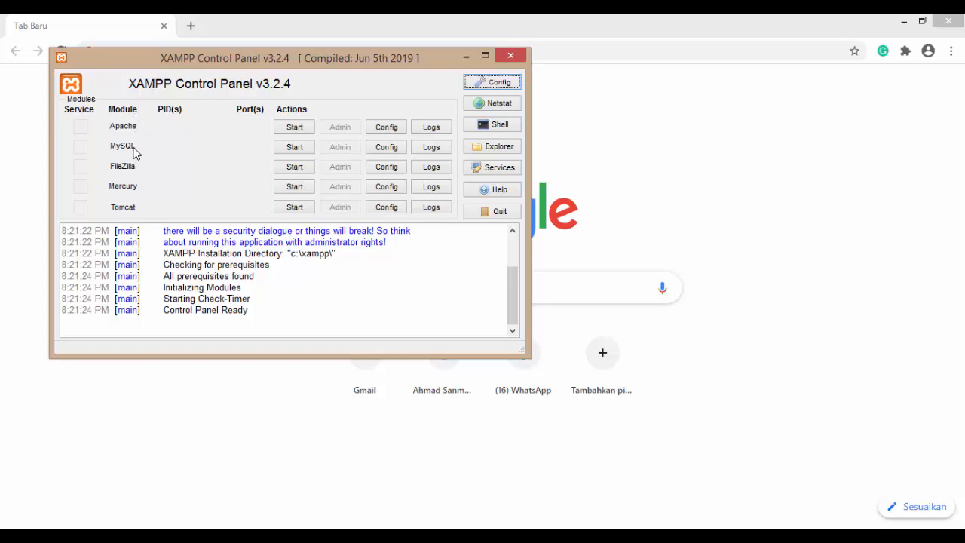
{"action": "left_click", "coordinate": [302, 129]}
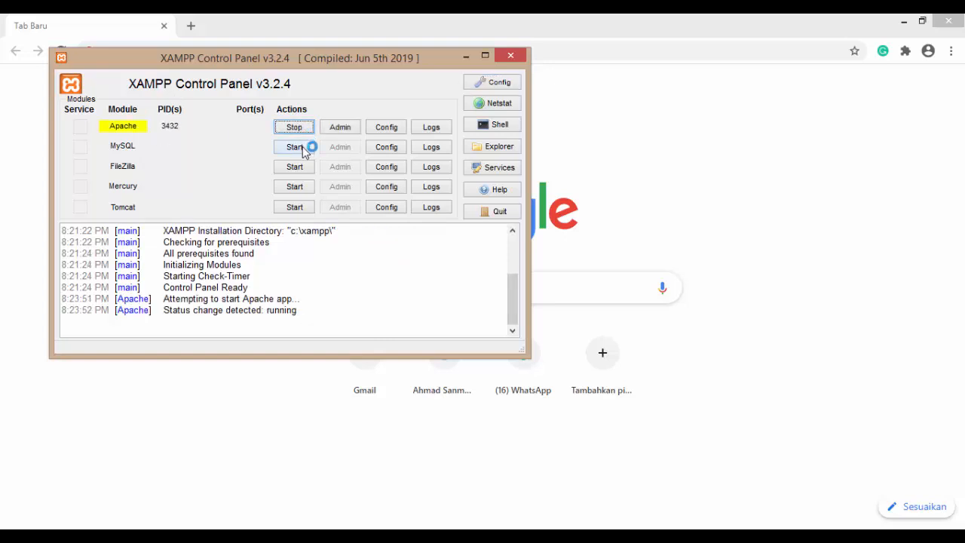
{"action": "left_click", "coordinate": [295, 147]}
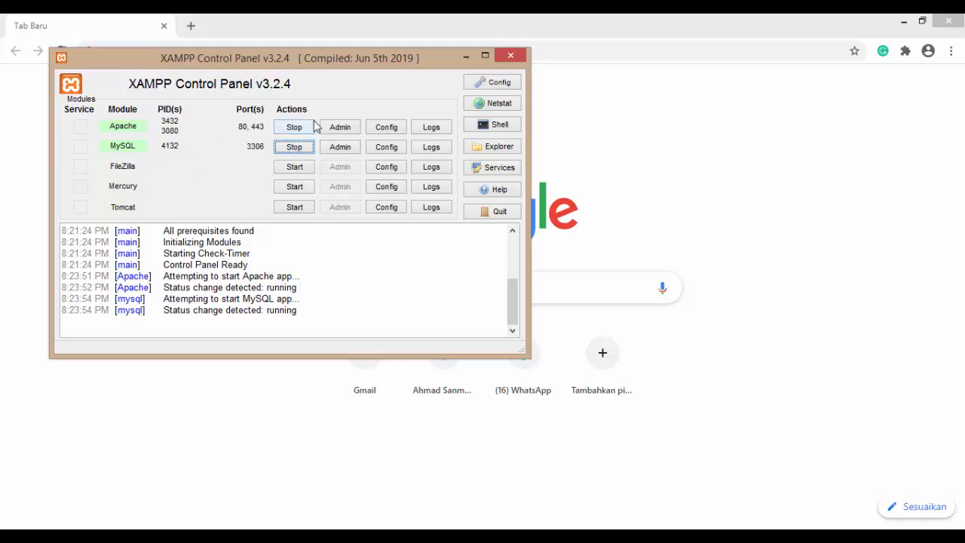
{"action": "left_click", "coordinate": [465, 56]}
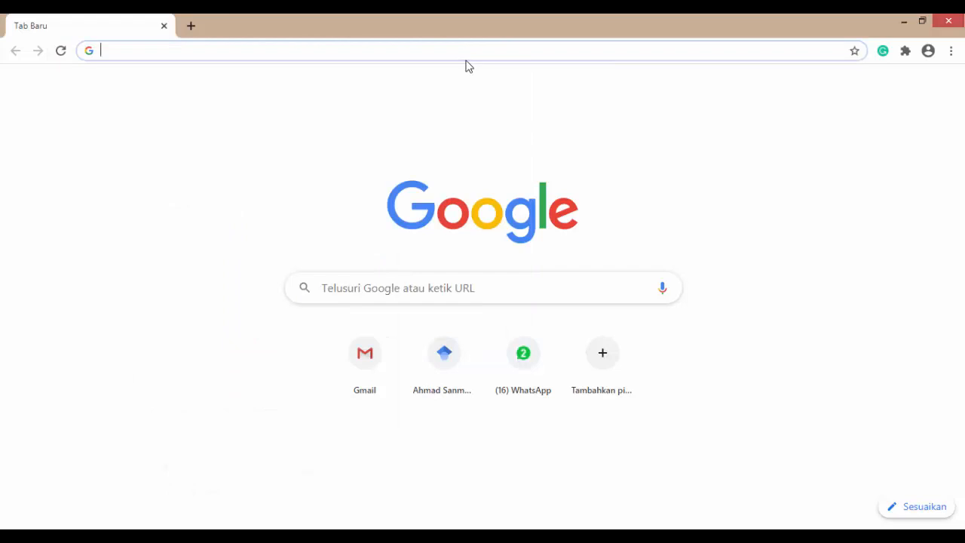
Step: Load the XAMPP dashboard at localhost in the browser and open phpMyAdmin from it
{"action": "type", "text": "lo"}
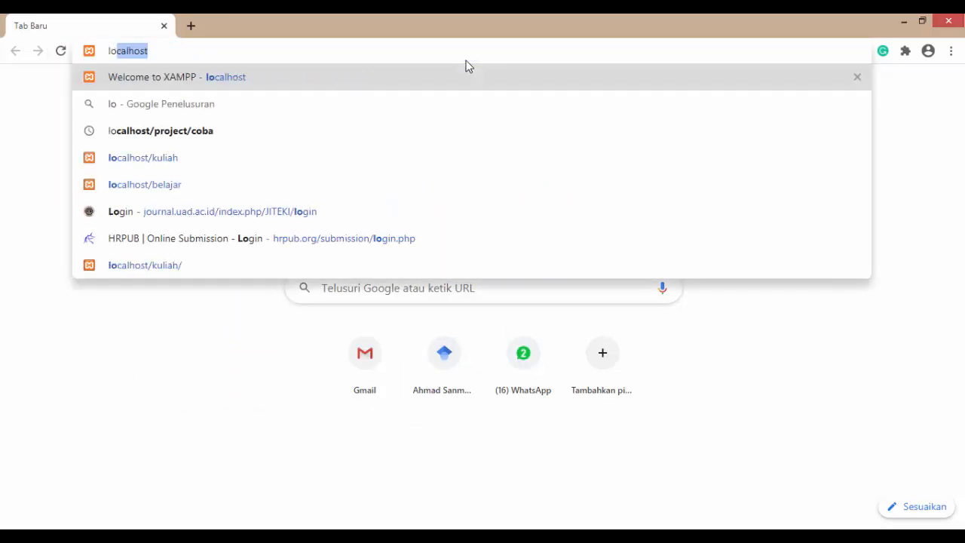
{"action": "key", "text": "Down"}
{"action": "key", "text": "Up"}
{"action": "key", "text": "Return"}
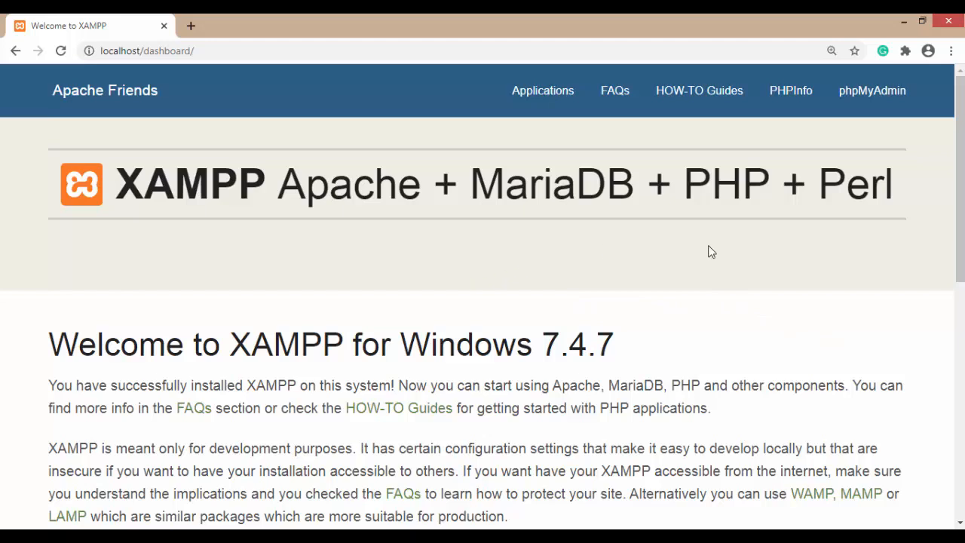
{"action": "scroll", "coordinate": [711, 252], "scroll_direction": "down", "scroll_amount": 1}
{"action": "scroll", "coordinate": [712, 252], "scroll_direction": "up", "scroll_amount": 1}
{"action": "left_click", "coordinate": [878, 105]}
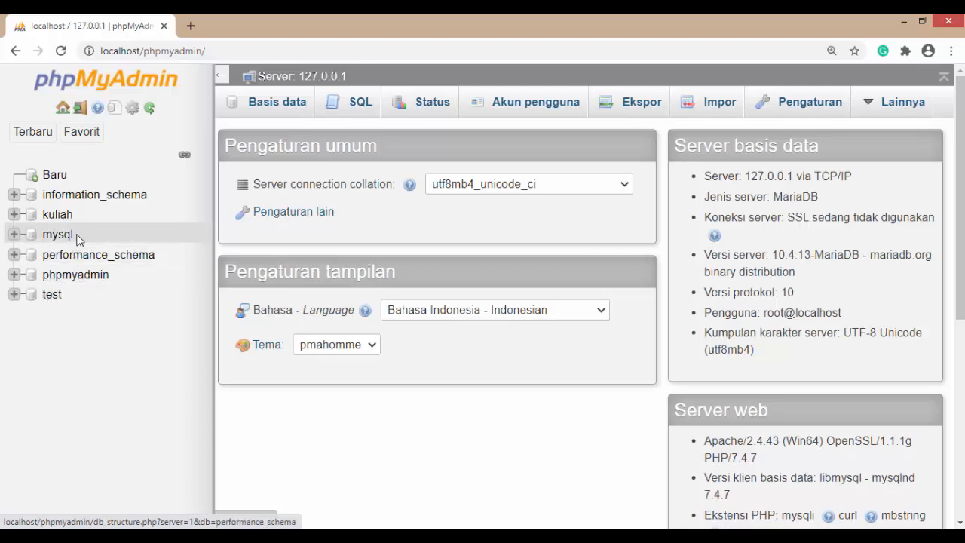
Step: Expand the kuliah database and examine the records stored in its belajar table
{"action": "left_click", "coordinate": [16, 215]}
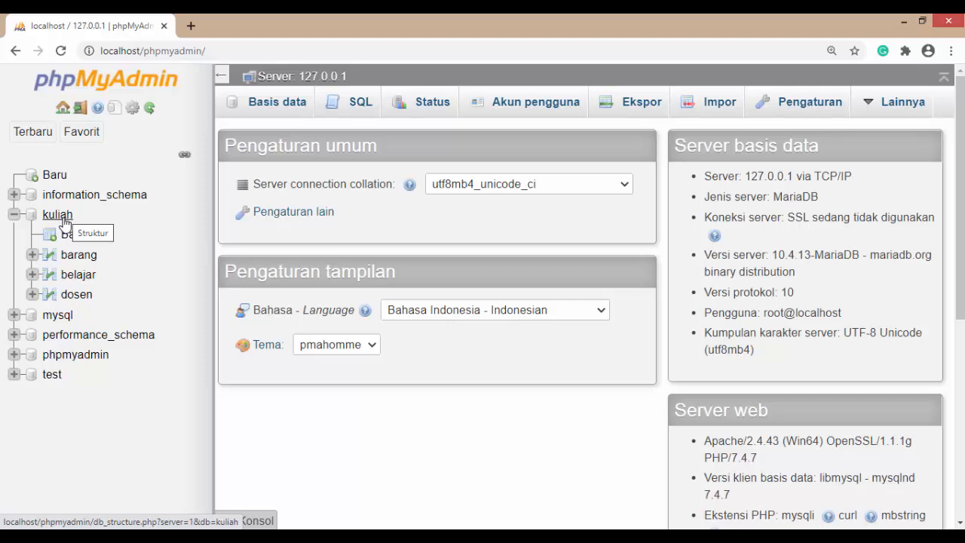
{"action": "left_click", "coordinate": [13, 217]}
{"action": "left_click", "coordinate": [79, 276]}
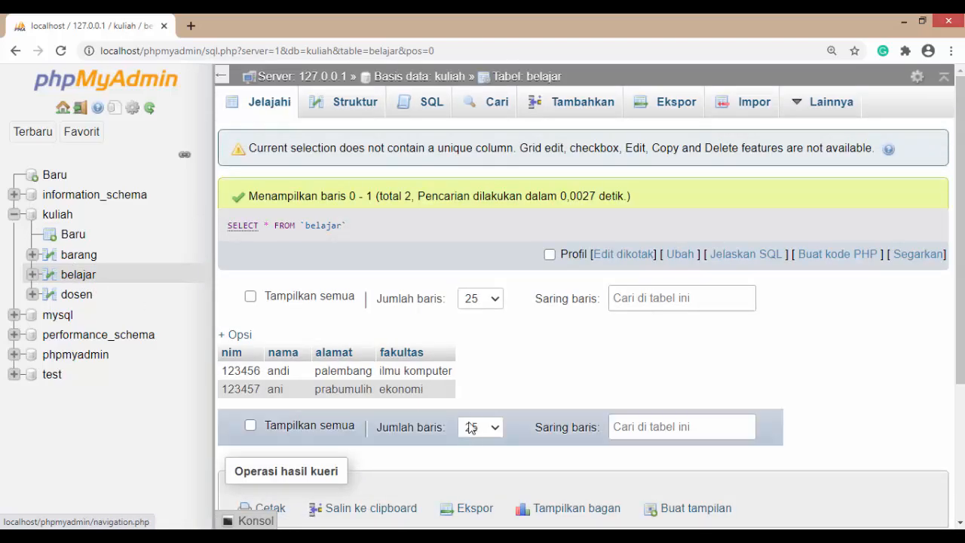
{"action": "scroll", "coordinate": [487, 360], "scroll_direction": "down", "scroll_amount": 1}
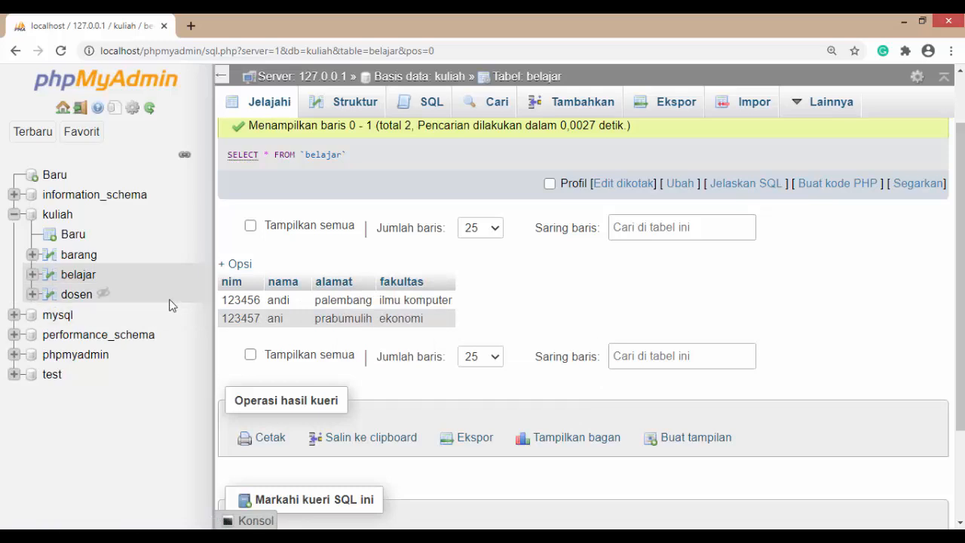
{"action": "left_click", "coordinate": [127, 273]}
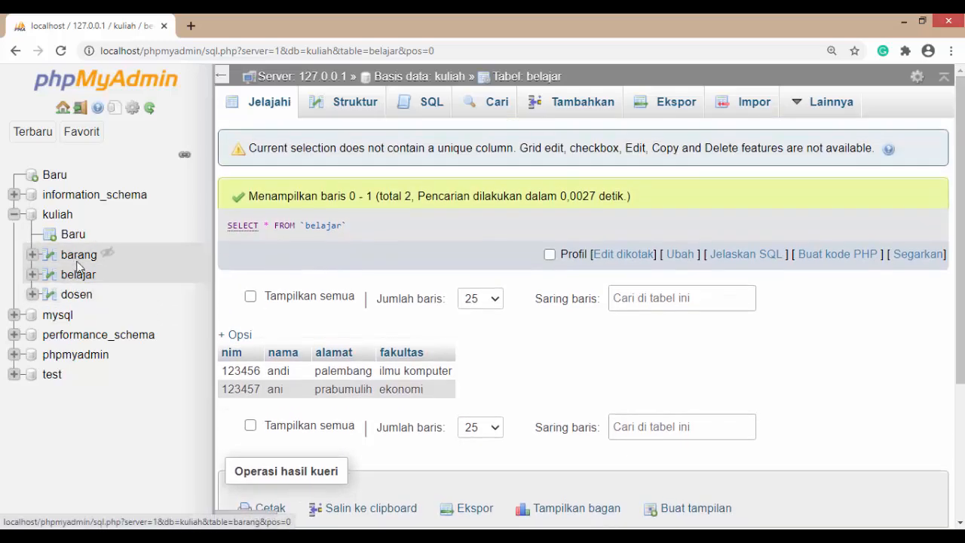
{"action": "left_click", "coordinate": [89, 135]}
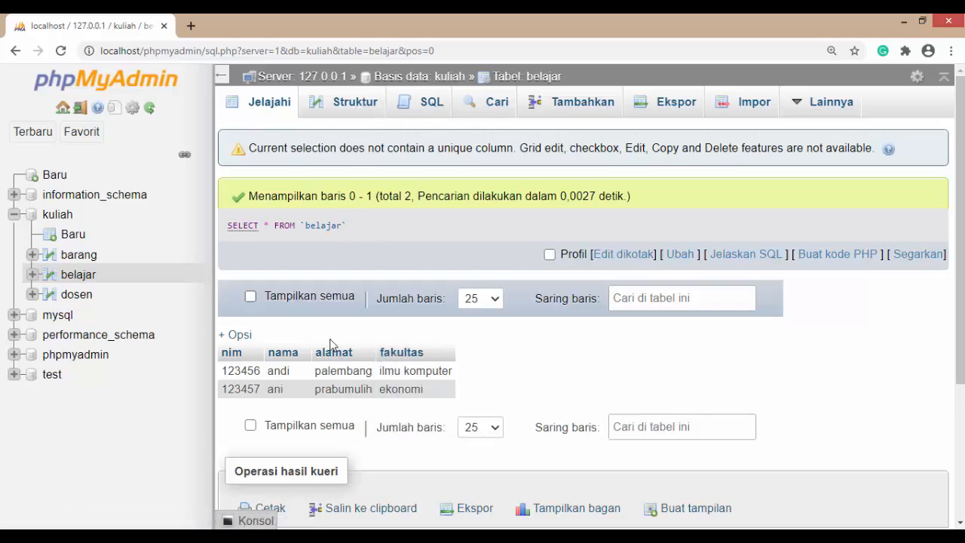
{"action": "scroll", "coordinate": [573, 324], "scroll_direction": "down", "scroll_amount": 1}
{"action": "scroll", "coordinate": [753, 330], "scroll_direction": "up", "scroll_amount": 1}
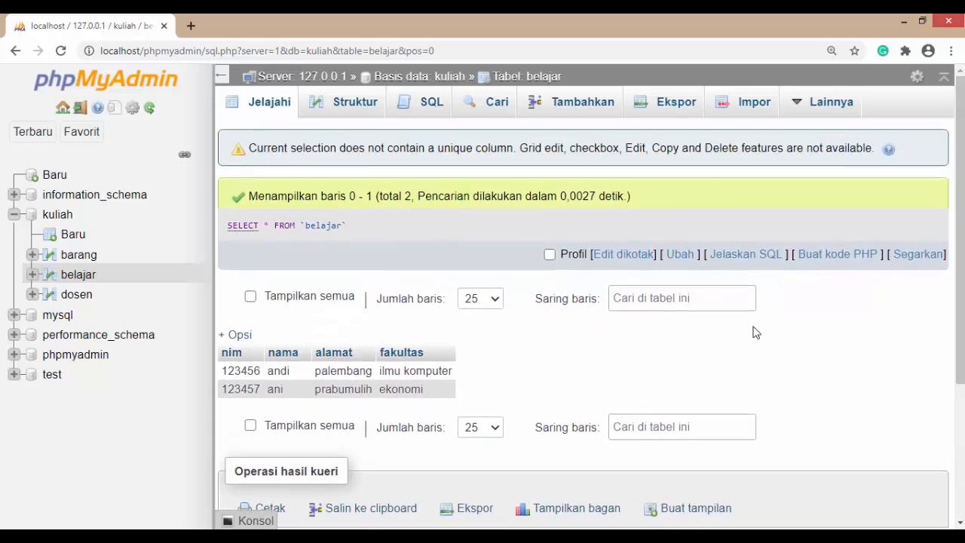
{"action": "scroll", "coordinate": [669, 286], "scroll_direction": "down", "scroll_amount": 1}
{"action": "scroll", "coordinate": [669, 286], "scroll_direction": "up", "scroll_amount": 1}
Step: Review the belajar table's column structure, SQL query editor, search form and row insertion form
{"action": "left_click", "coordinate": [355, 108]}
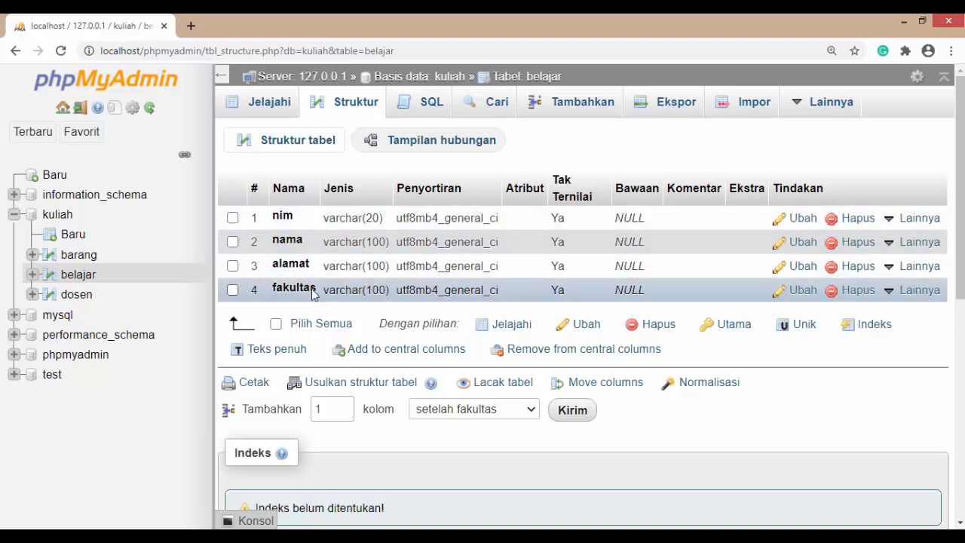
{"action": "left_click", "coordinate": [420, 108]}
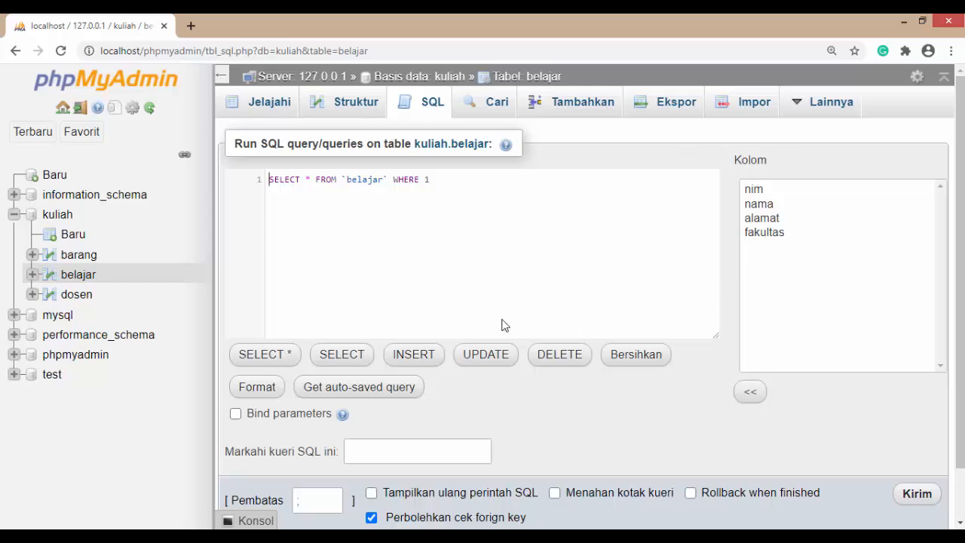
{"action": "scroll", "coordinate": [473, 356], "scroll_direction": "down", "scroll_amount": 1}
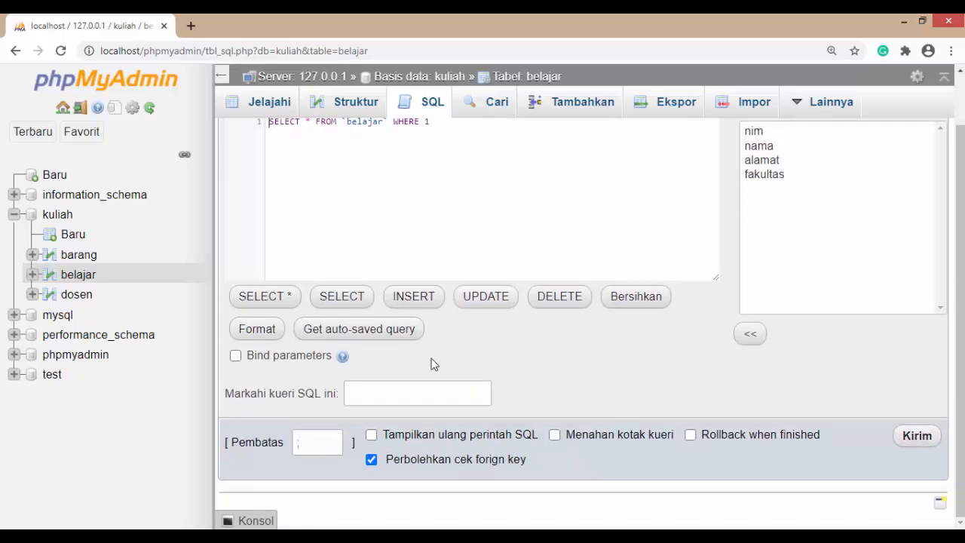
{"action": "scroll", "coordinate": [283, 316], "scroll_direction": "up", "scroll_amount": 1}
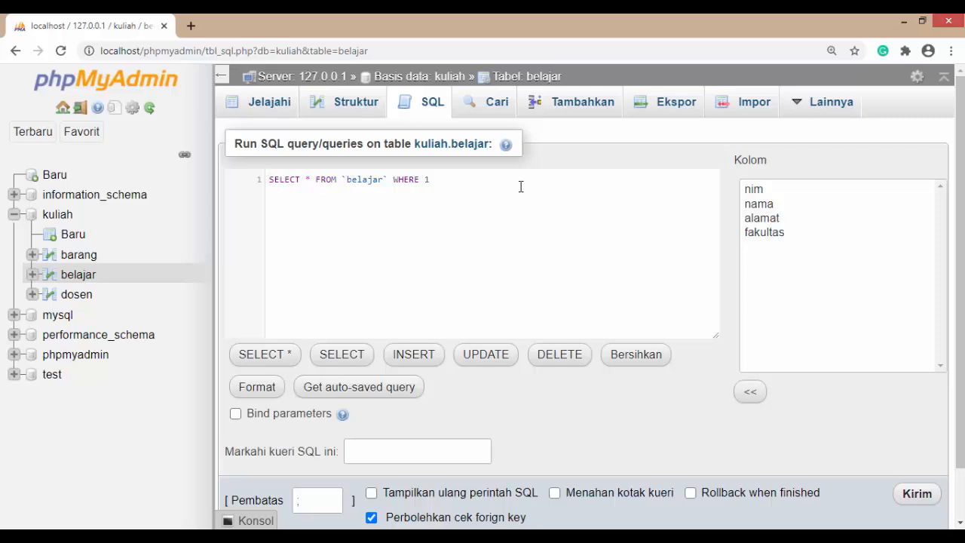
{"action": "left_click", "coordinate": [494, 109]}
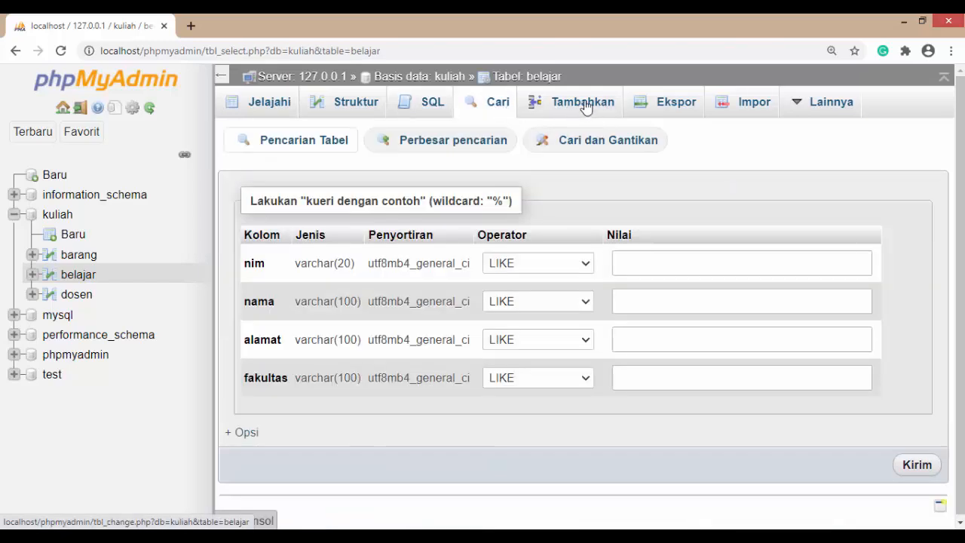
{"action": "left_click", "coordinate": [586, 107]}
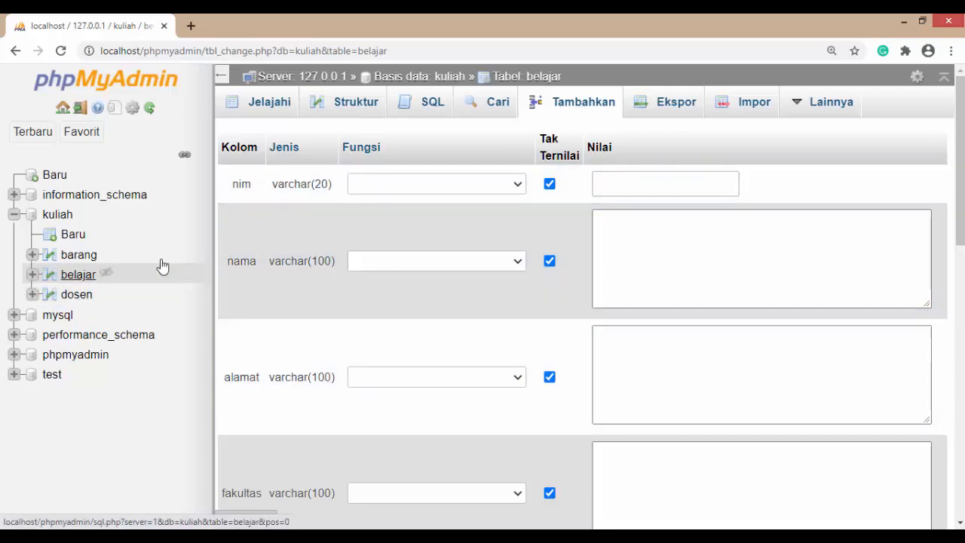
Step: Examine the export options for the belajar table, including templates, export method, format and rows
{"action": "left_click", "coordinate": [682, 109]}
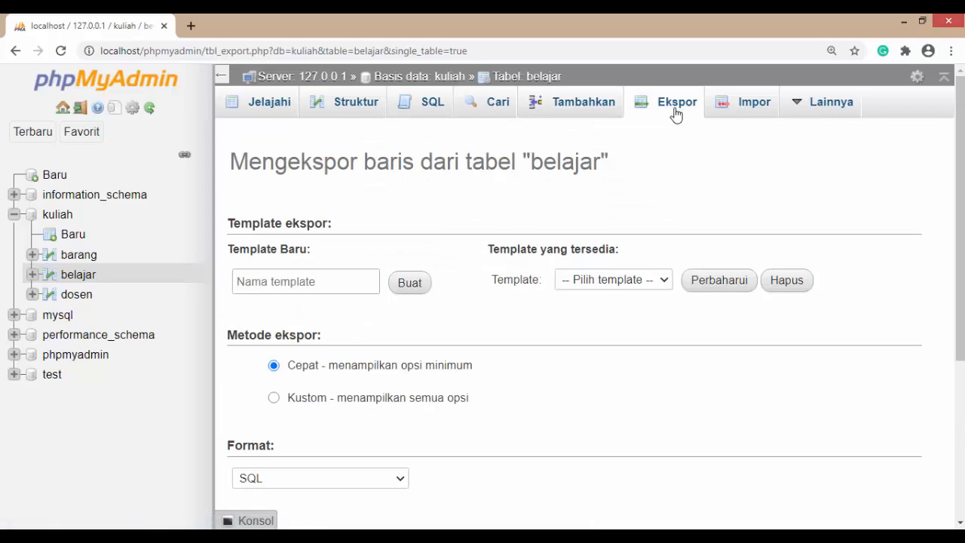
{"action": "scroll", "coordinate": [686, 312], "scroll_direction": "down", "scroll_amount": 3}
{"action": "scroll", "coordinate": [687, 312], "scroll_direction": "up", "scroll_amount": 3}
{"action": "scroll", "coordinate": [687, 312], "scroll_direction": "up", "scroll_amount": 1}
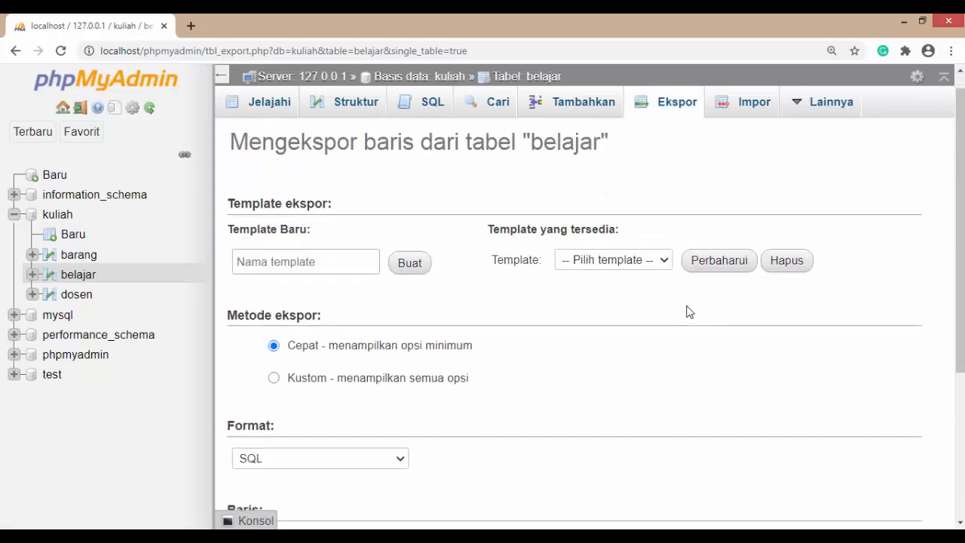
{"action": "scroll", "coordinate": [688, 312], "scroll_direction": "down", "scroll_amount": 3}
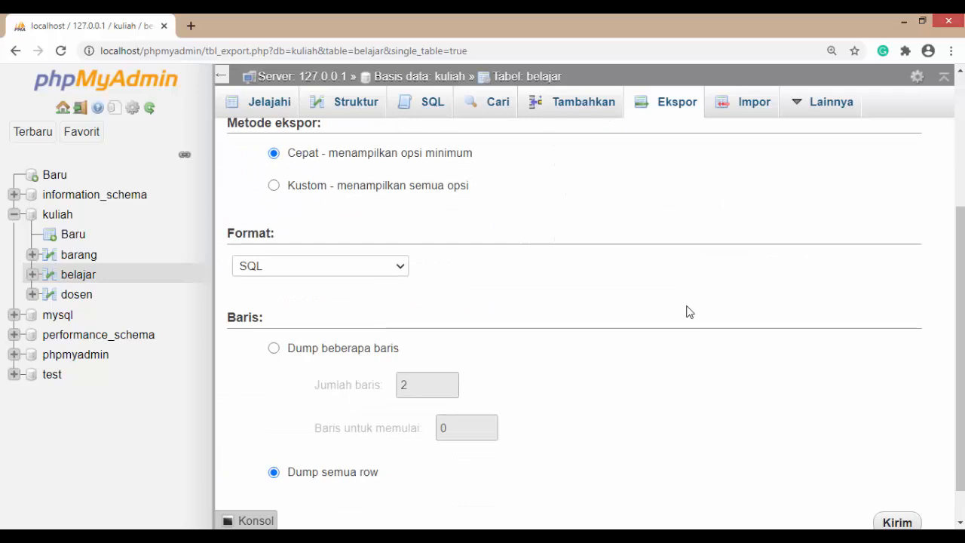
{"action": "scroll", "coordinate": [687, 312], "scroll_direction": "up", "scroll_amount": 2}
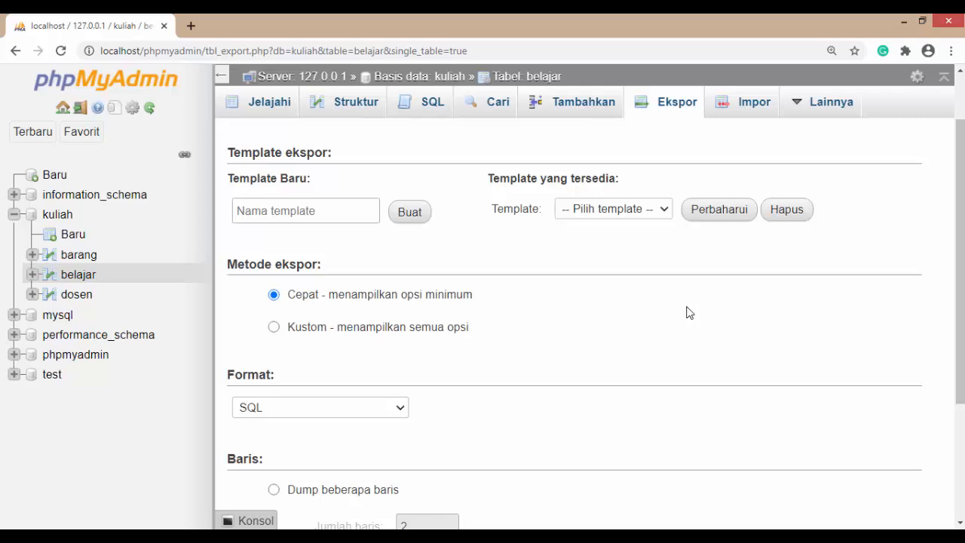
Step: Check the favorite tables list, and collapse and restore the database navigation tree
{"action": "left_click", "coordinate": [83, 131]}
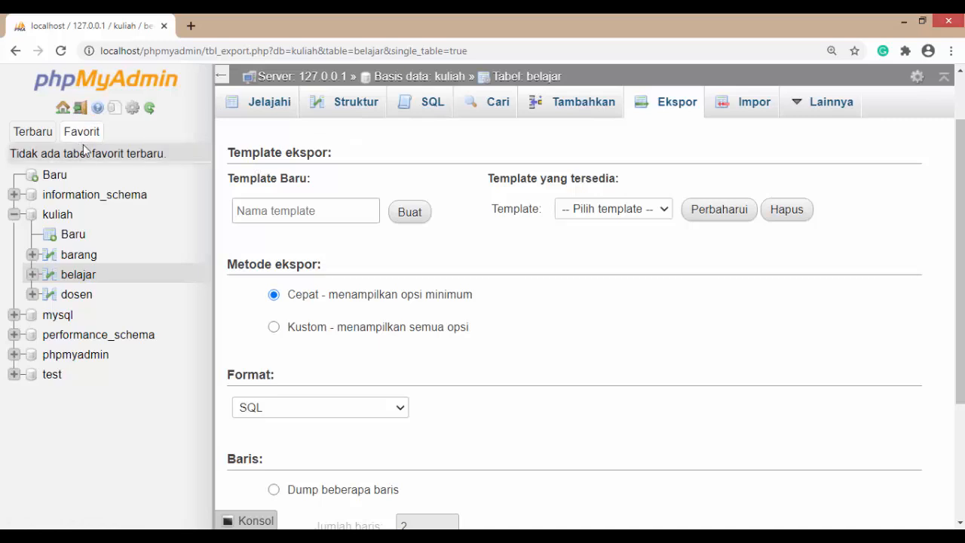
{"action": "left_click", "coordinate": [221, 76]}
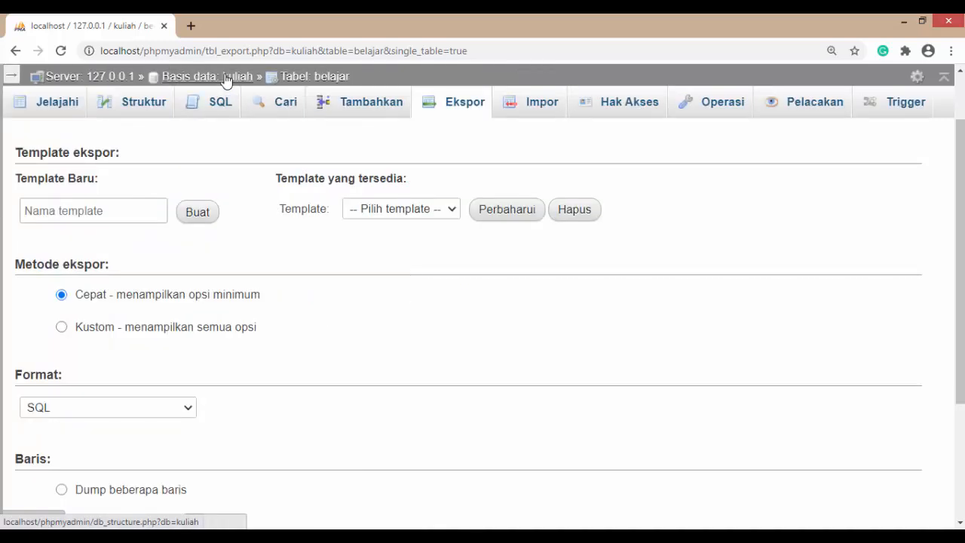
{"action": "left_click", "coordinate": [14, 77]}
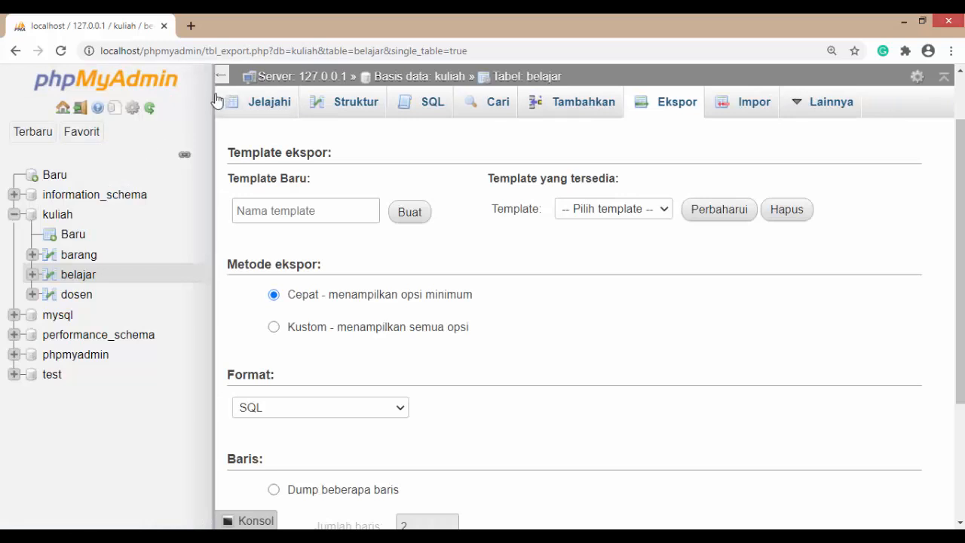
Step: Create a new database named penjualan from the server's database overview
{"action": "left_click", "coordinate": [64, 111]}
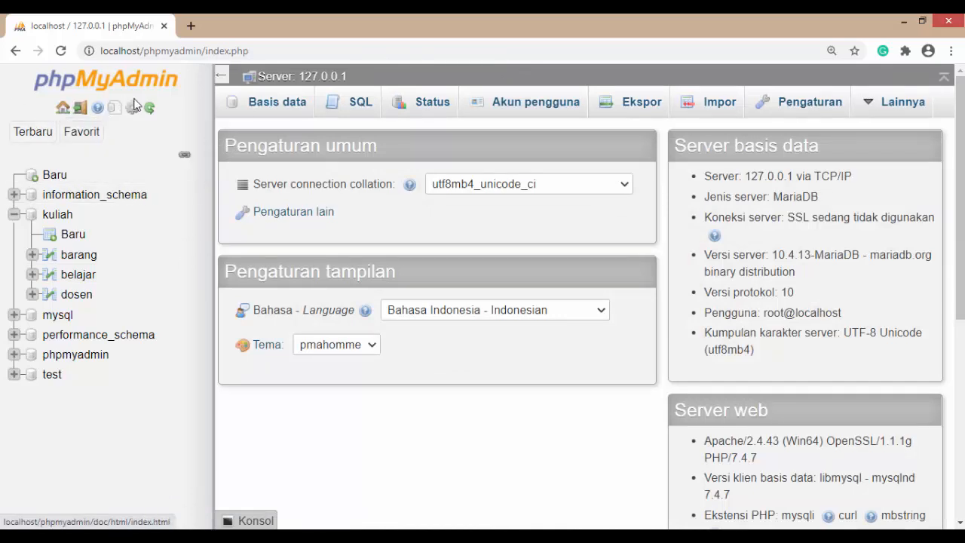
{"action": "left_click", "coordinate": [280, 105]}
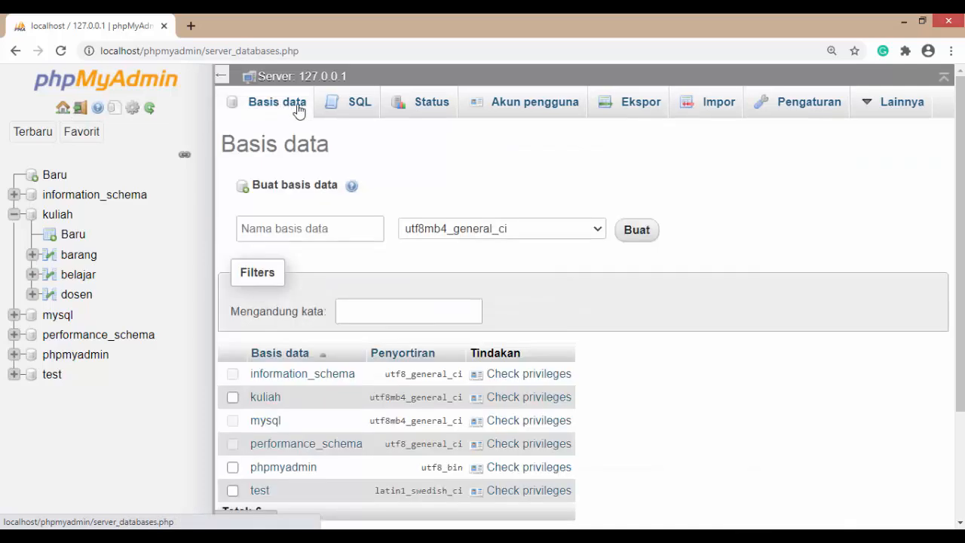
{"action": "scroll", "coordinate": [692, 265], "scroll_direction": "down", "scroll_amount": 1}
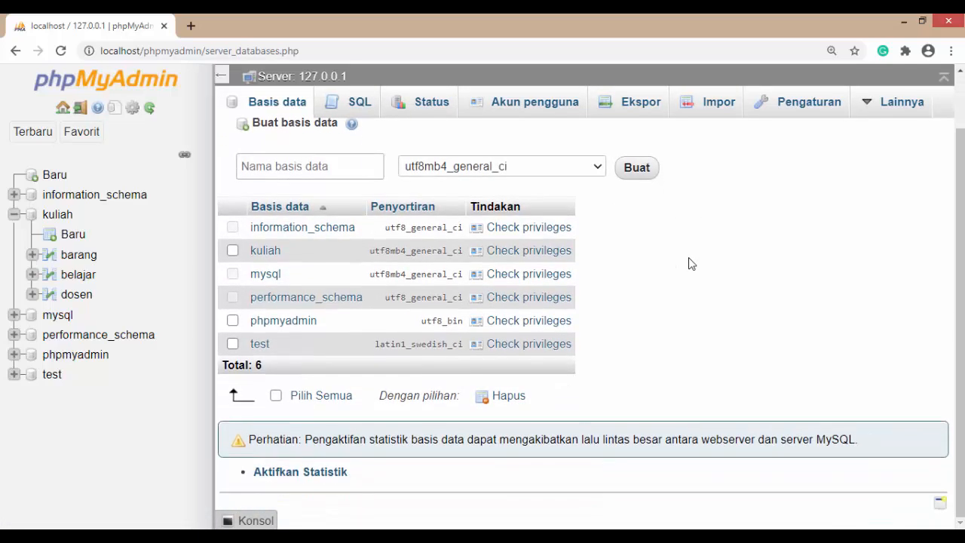
{"action": "scroll", "coordinate": [689, 264], "scroll_direction": "up", "scroll_amount": 1}
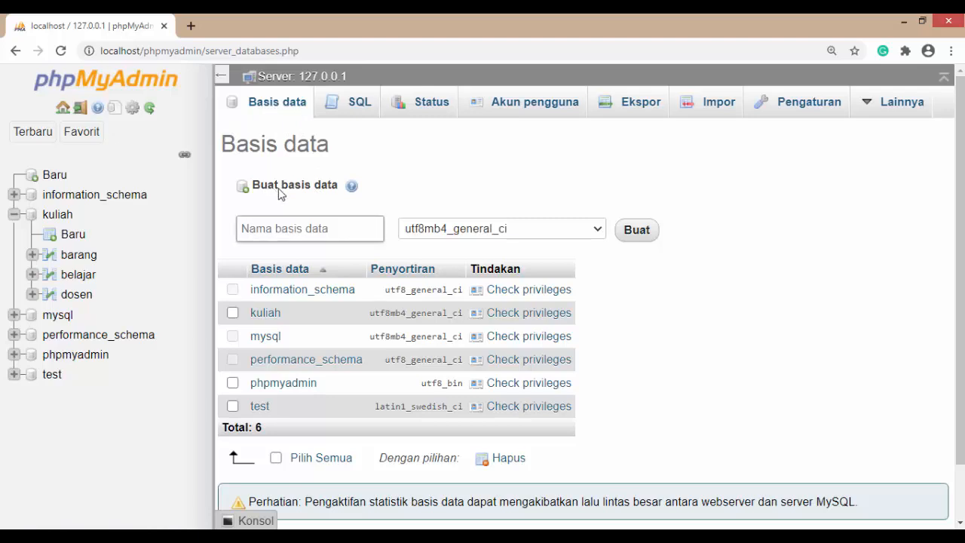
{"action": "left_click", "coordinate": [340, 229]}
{"action": "type", "text": "penjua"}
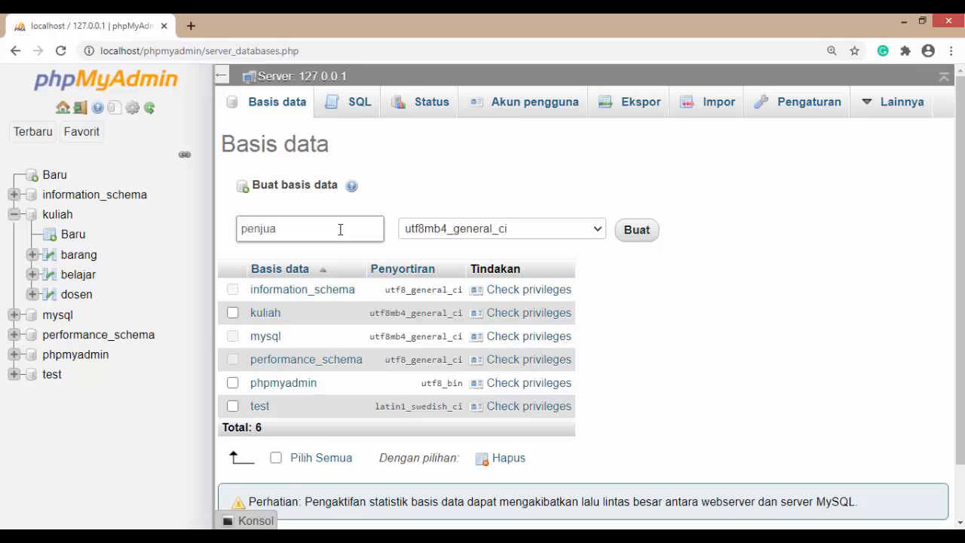
{"action": "type", "text": "lan"}
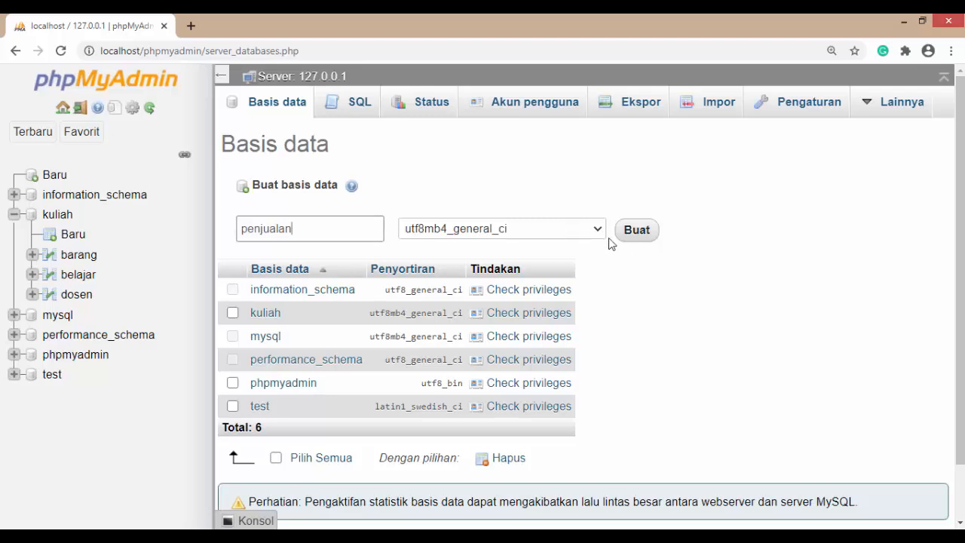
{"action": "left_click", "coordinate": [635, 233]}
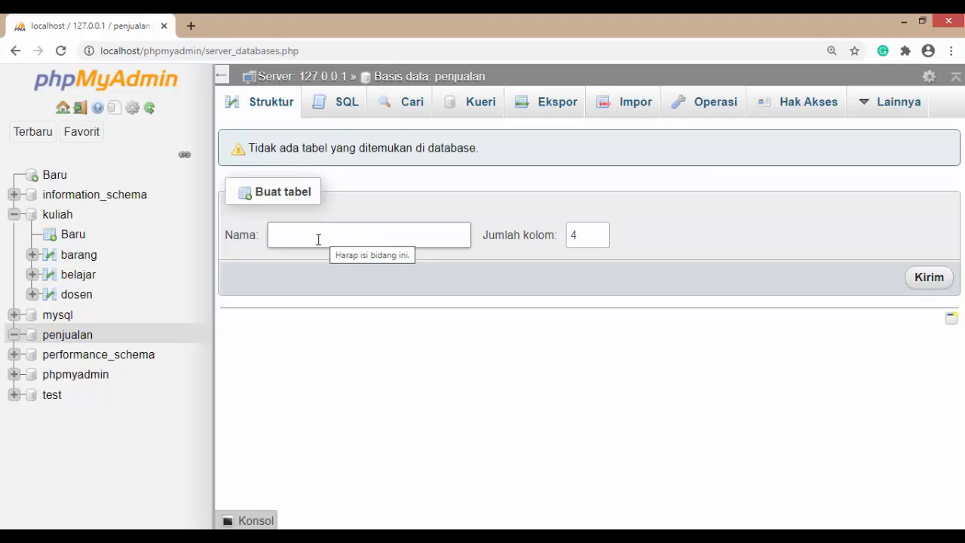
Step: Start a new table named barang with 4 columns in the penjualan database
{"action": "left_click", "coordinate": [320, 232]}
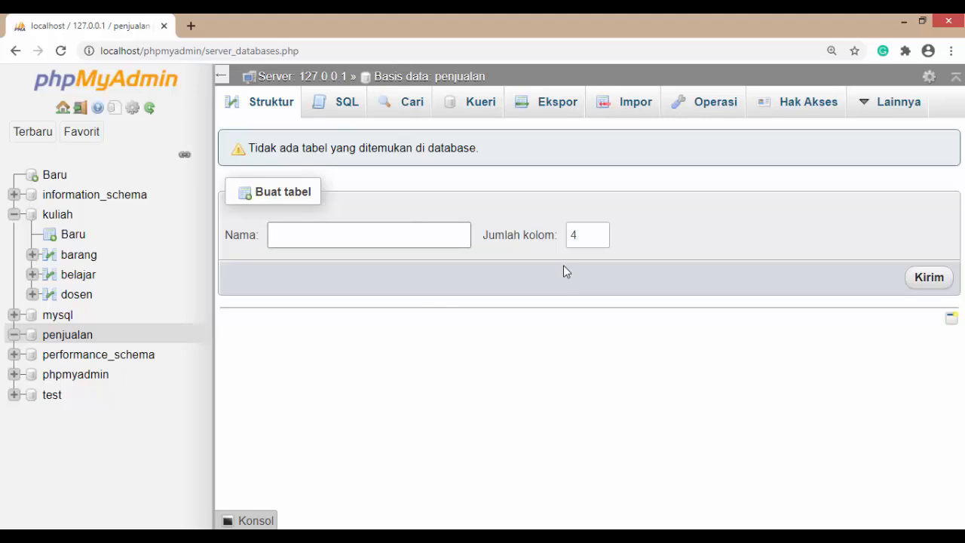
{"action": "type", "text": "barang"}
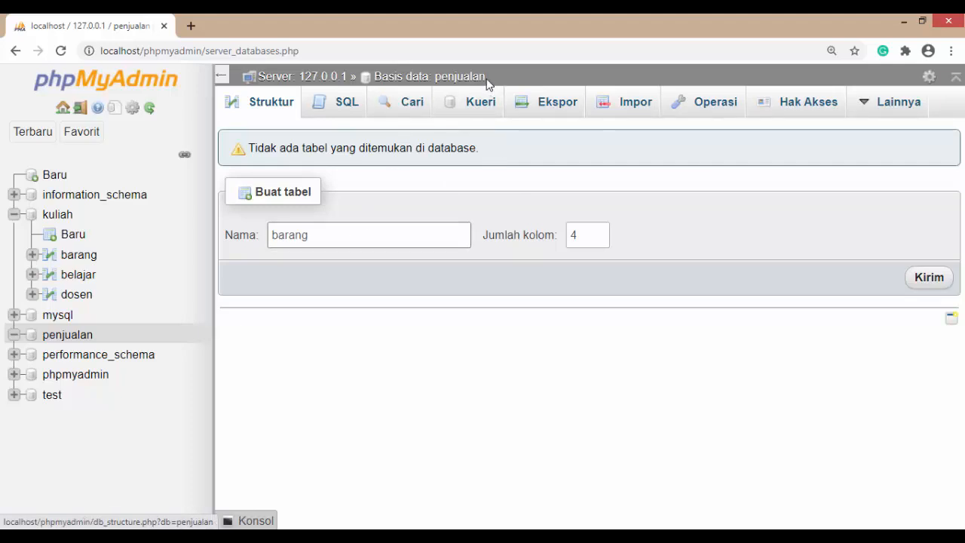
{"action": "left_click", "coordinate": [599, 231]}
{"action": "left_click", "coordinate": [599, 232]}
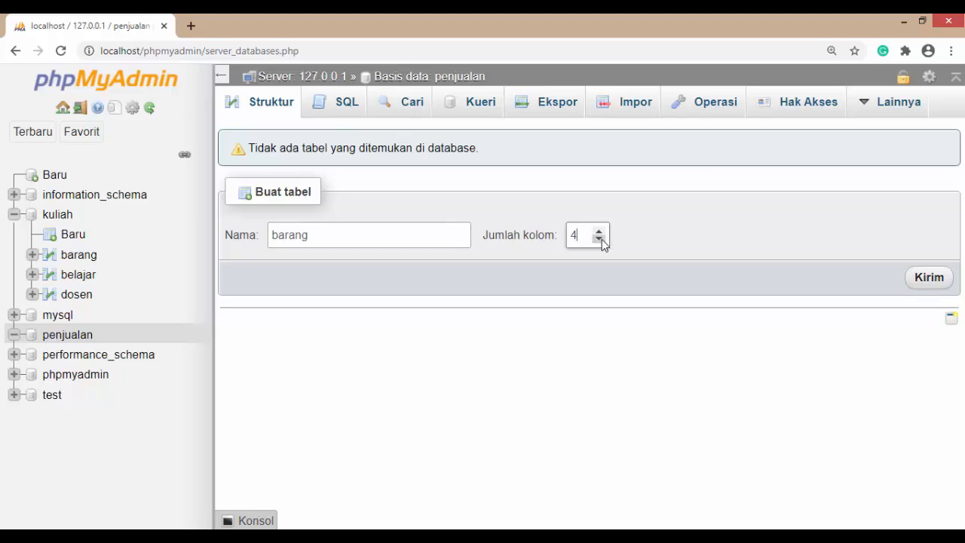
{"action": "left_click", "coordinate": [600, 239]}
{"action": "left_click", "coordinate": [599, 231]}
{"action": "left_click", "coordinate": [933, 279]}
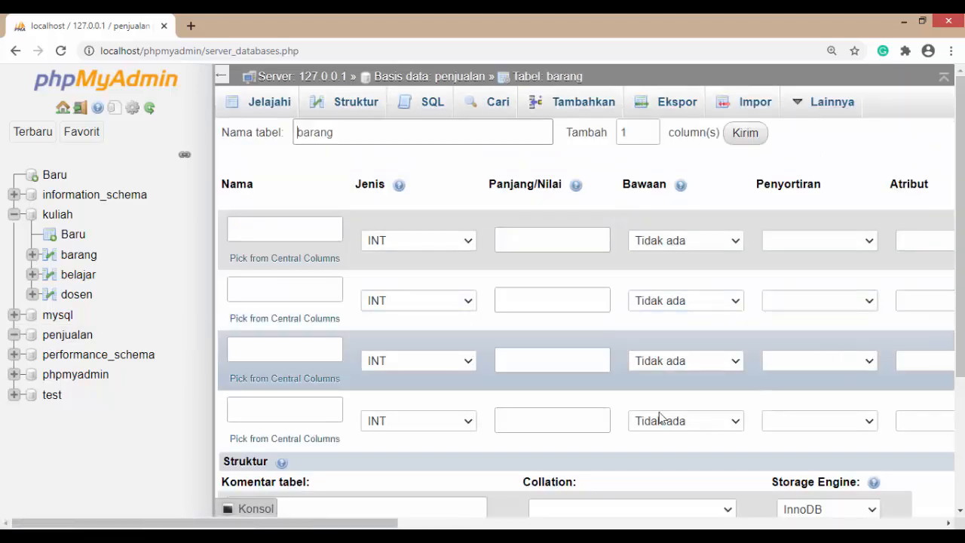
Step: Name the four columns of the new table kode_barang, nama_barang, jumlah and harga_satuan
{"action": "left_click_drag", "start_coordinate": [372, 525], "coordinate": [339, 522]}
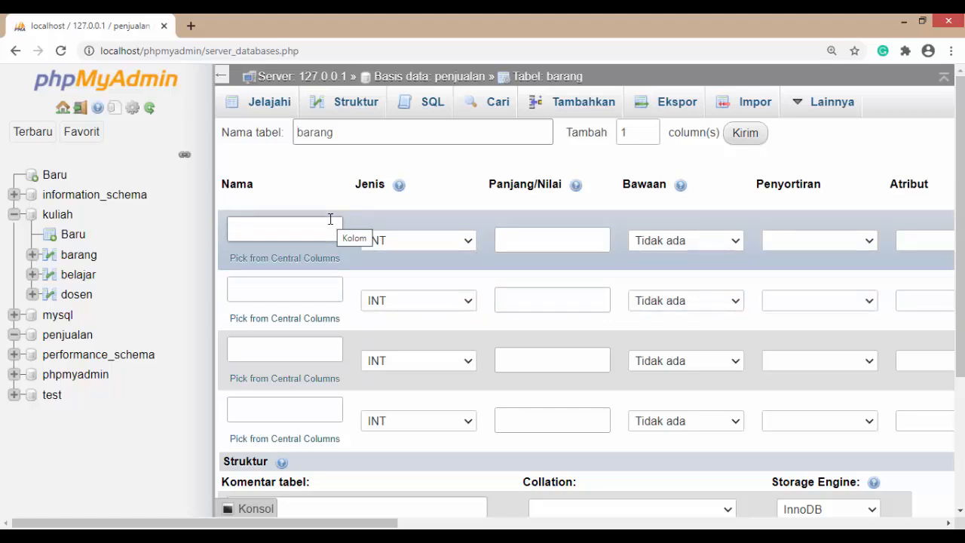
{"action": "left_click", "coordinate": [305, 226]}
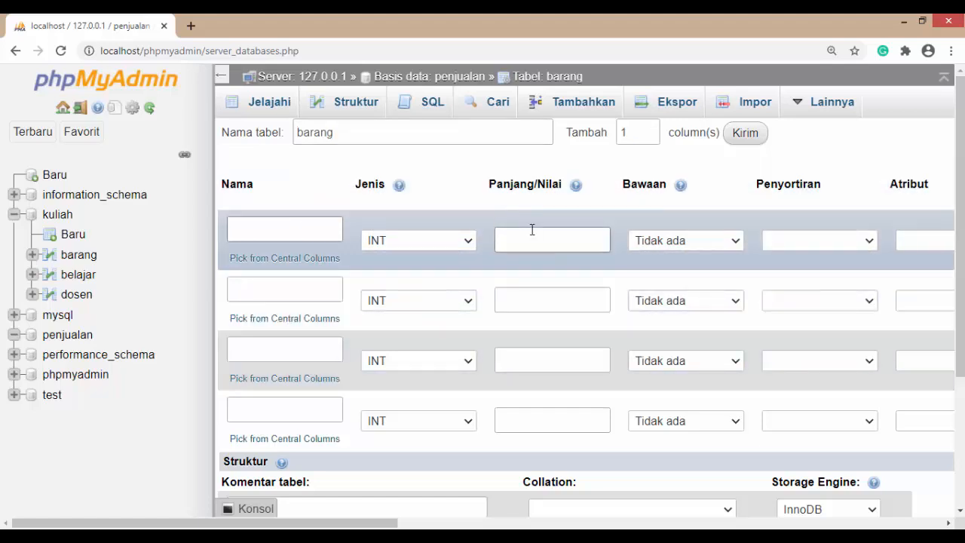
{"action": "type", "text": "kode_barang"}
{"action": "left_click", "coordinate": [322, 295]}
{"action": "type", "text": "nama"}
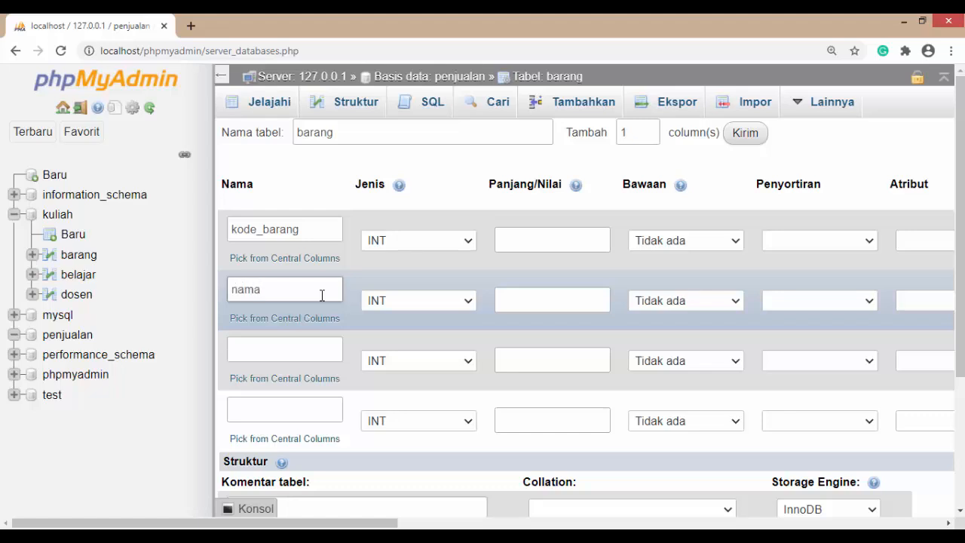
{"action": "type", "text": "_barang"}
{"action": "left_click", "coordinate": [314, 349]}
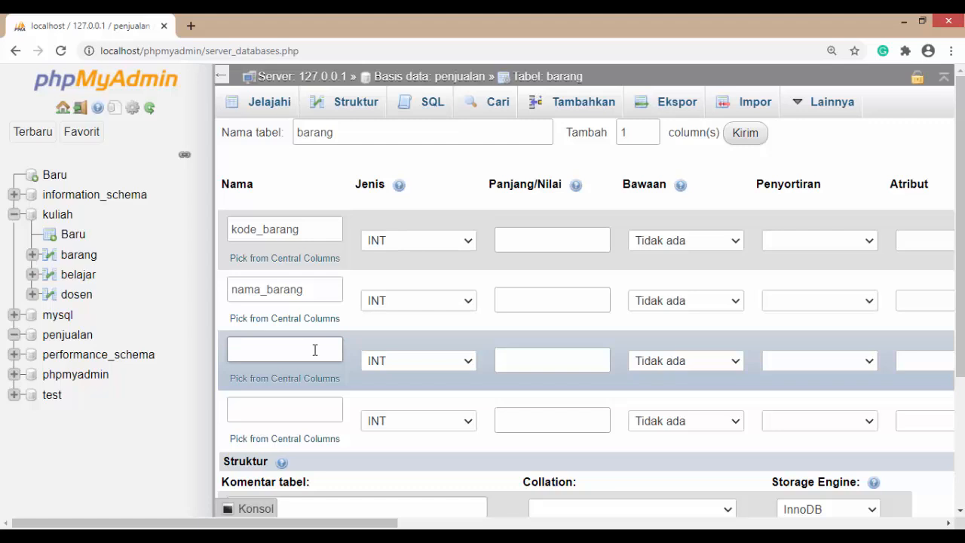
{"action": "type", "text": "jumlah"}
{"action": "left_click", "coordinate": [325, 416]}
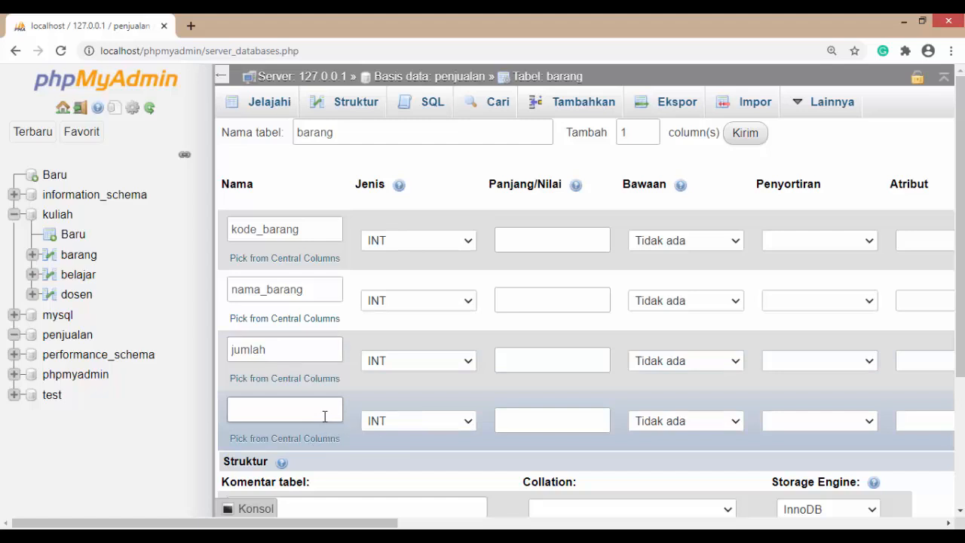
{"action": "type", "text": "harga_satuan"}
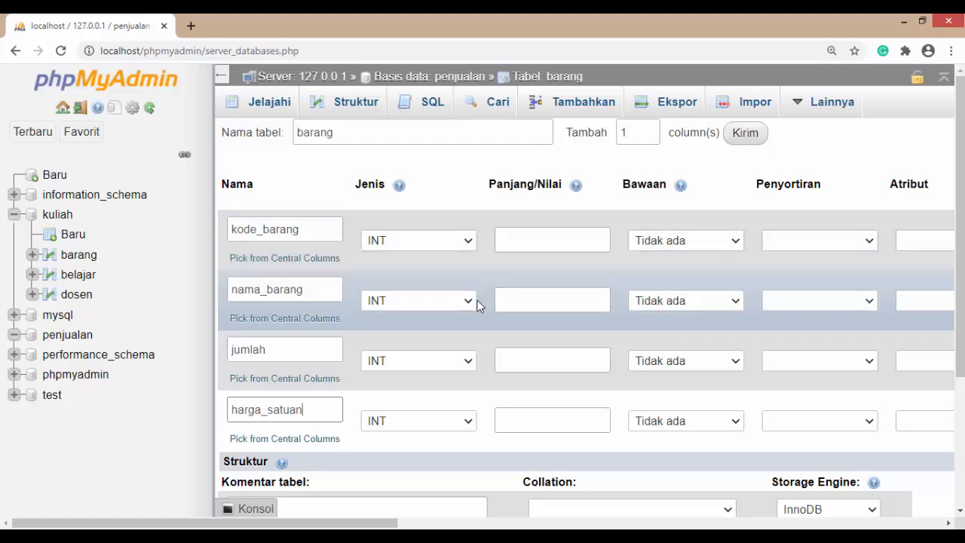
Step: Set nama_barang to VARCHAR with length 100, and set lengths 20 for kode_barang, 10 for jumlah and 20 for harga_satuan
{"action": "left_click", "coordinate": [468, 302]}
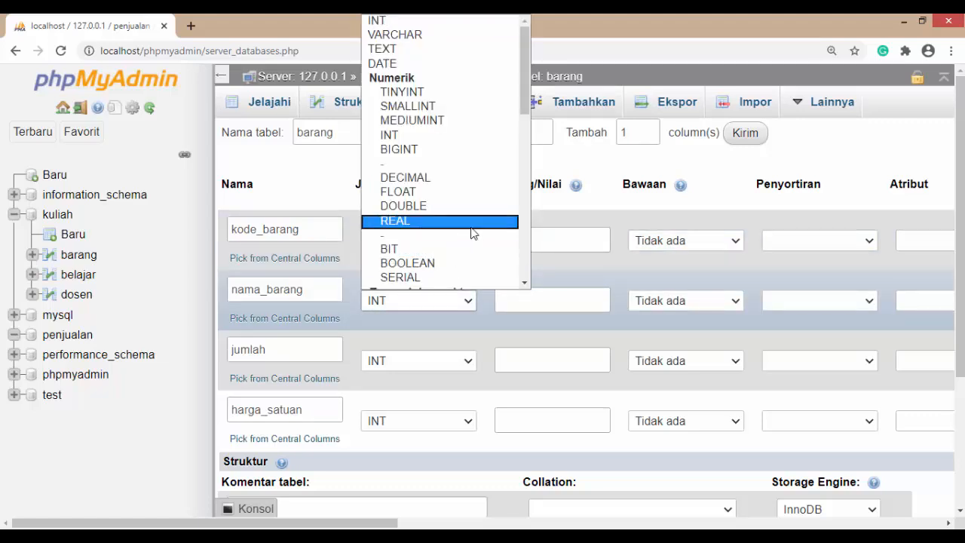
{"action": "left_click", "coordinate": [468, 36]}
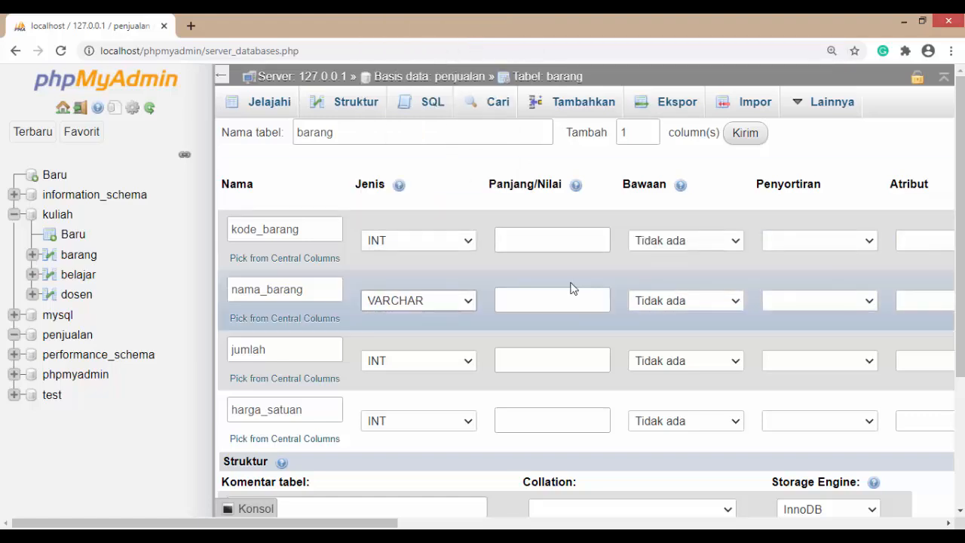
{"action": "left_click", "coordinate": [565, 239]}
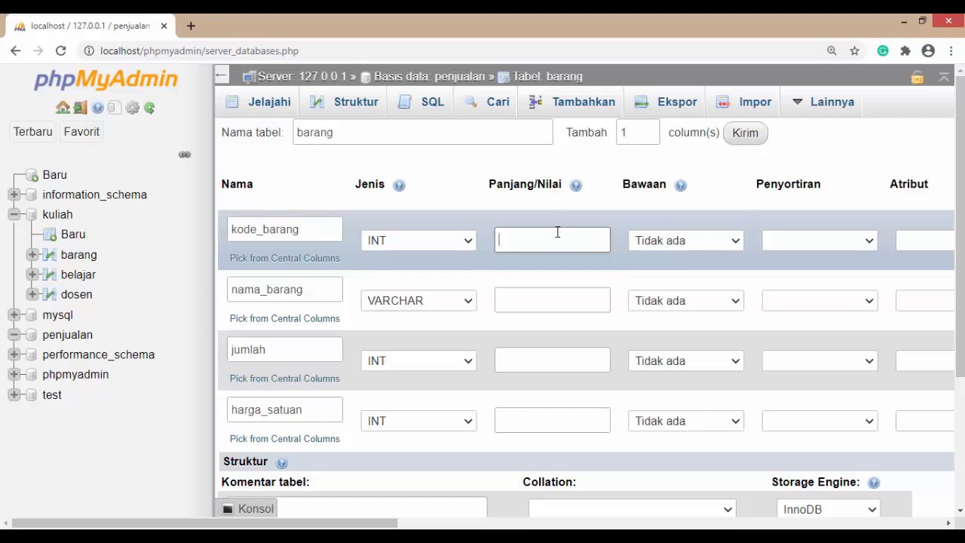
{"action": "type", "text": "20"}
{"action": "left_click", "coordinate": [578, 301]}
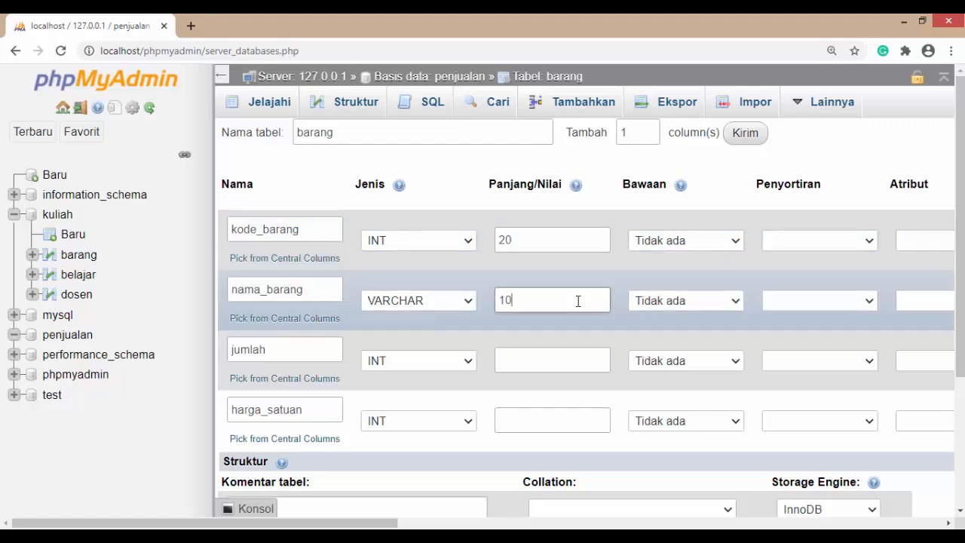
{"action": "left_click", "coordinate": [558, 358]}
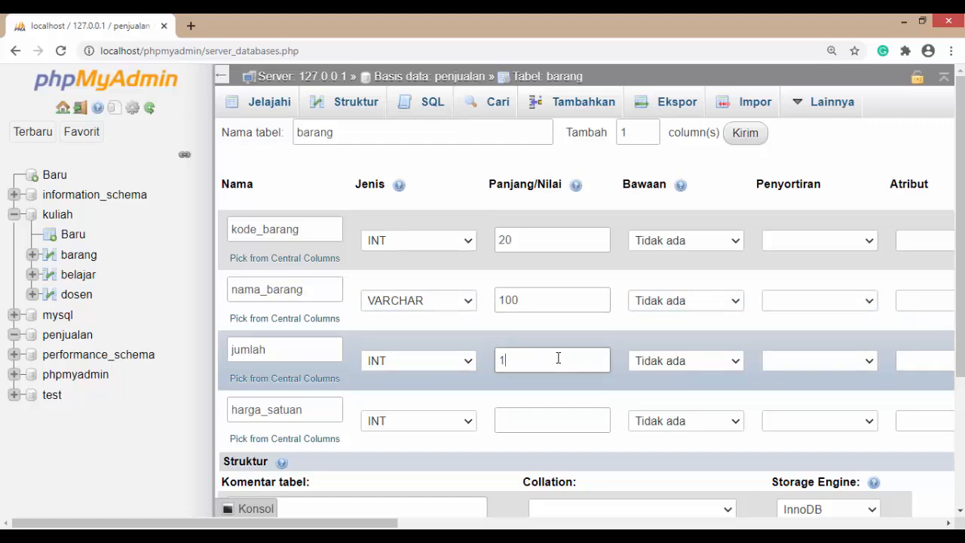
{"action": "type", "text": "10"}
{"action": "left_click", "coordinate": [566, 420]}
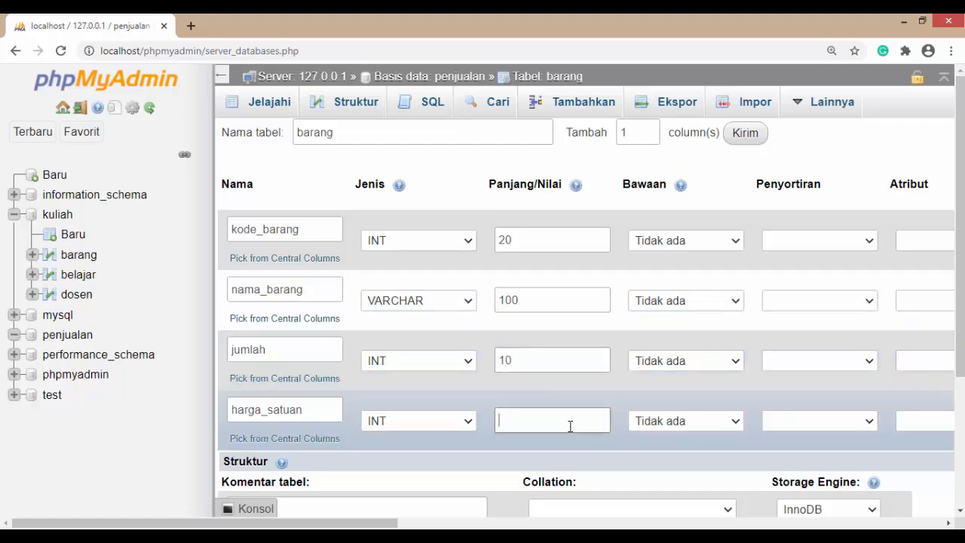
{"action": "type", "text": "20"}
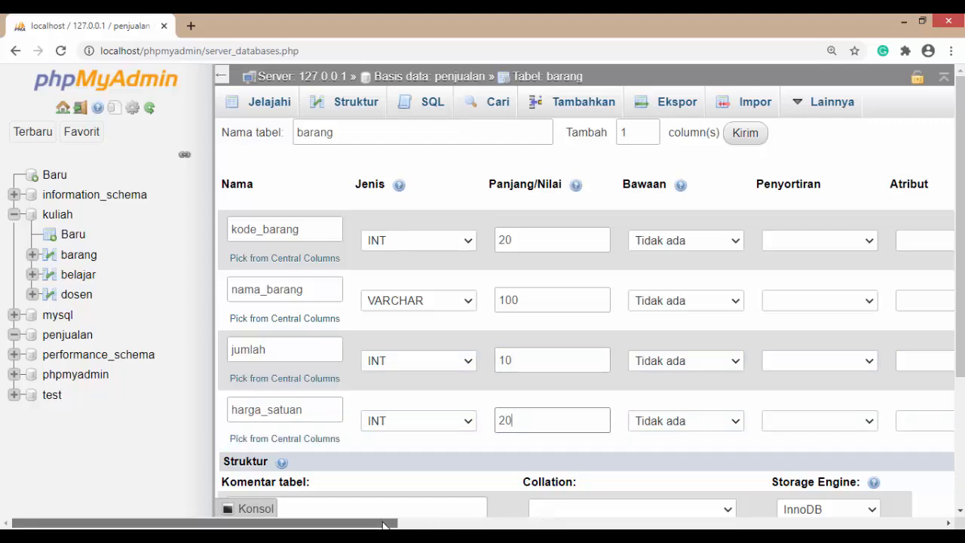
Step: Add a PRIMARY index on the kode_barang column
{"action": "left_click_drag", "start_coordinate": [382, 524], "coordinate": [382, 479]}
{"action": "left_click", "coordinate": [766, 251]}
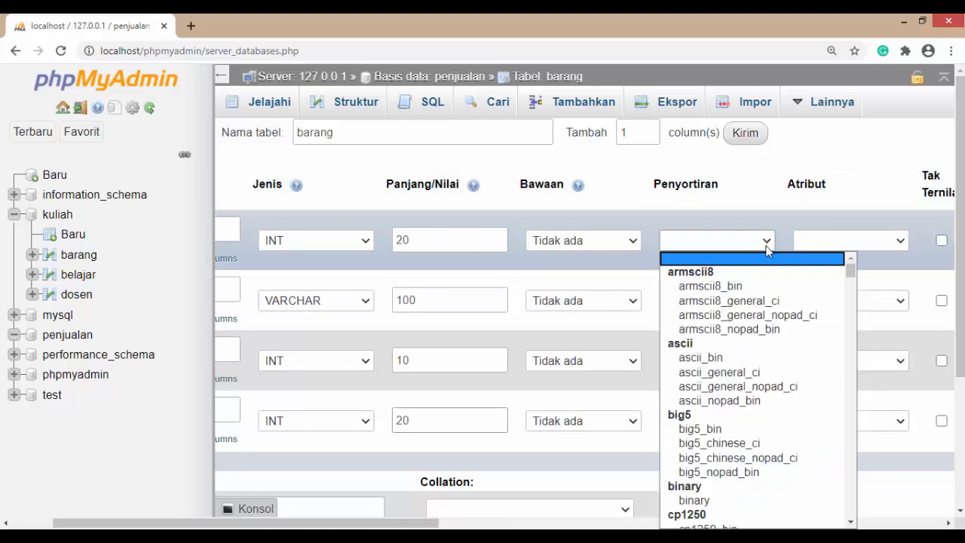
{"action": "left_click", "coordinate": [424, 526]}
{"action": "left_click_drag", "start_coordinate": [424, 525], "coordinate": [564, 526]}
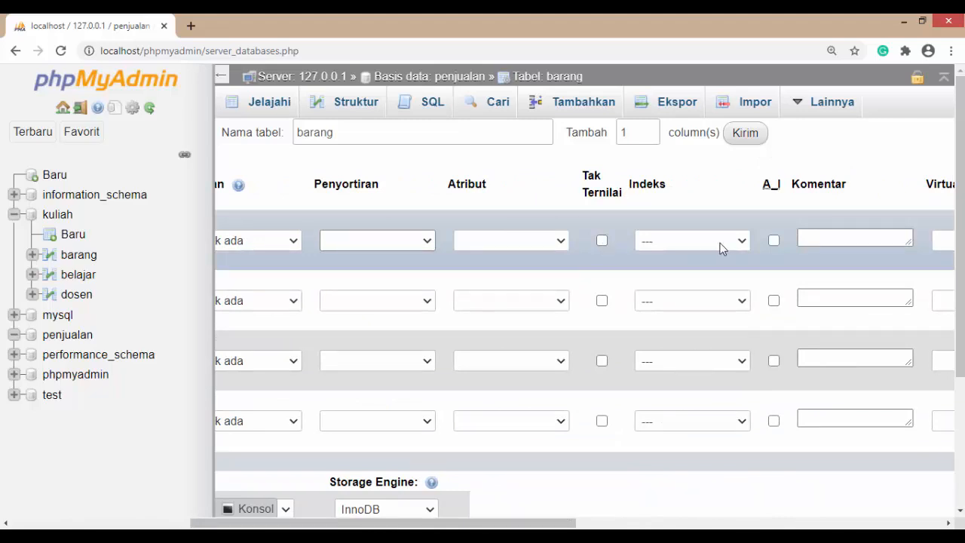
{"action": "left_click", "coordinate": [742, 243]}
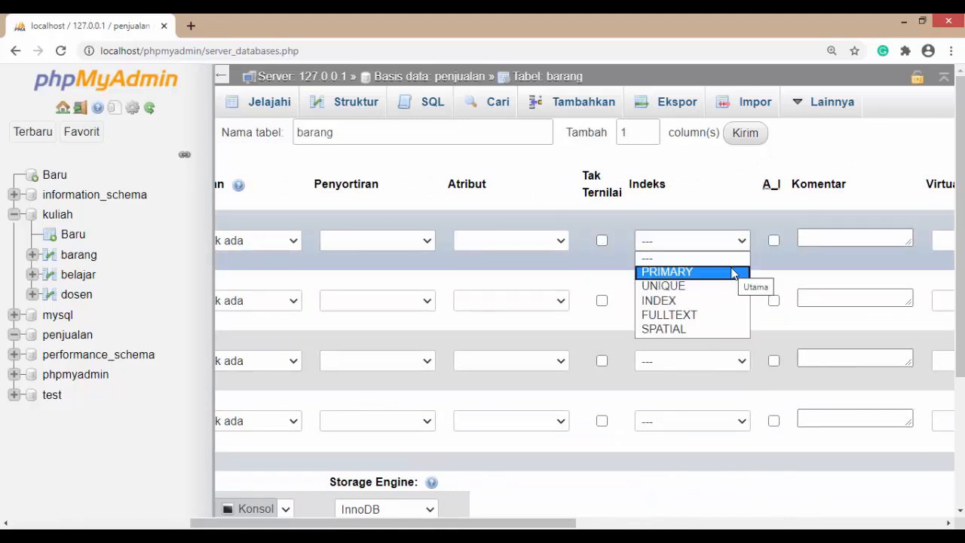
{"action": "left_click", "coordinate": [730, 272]}
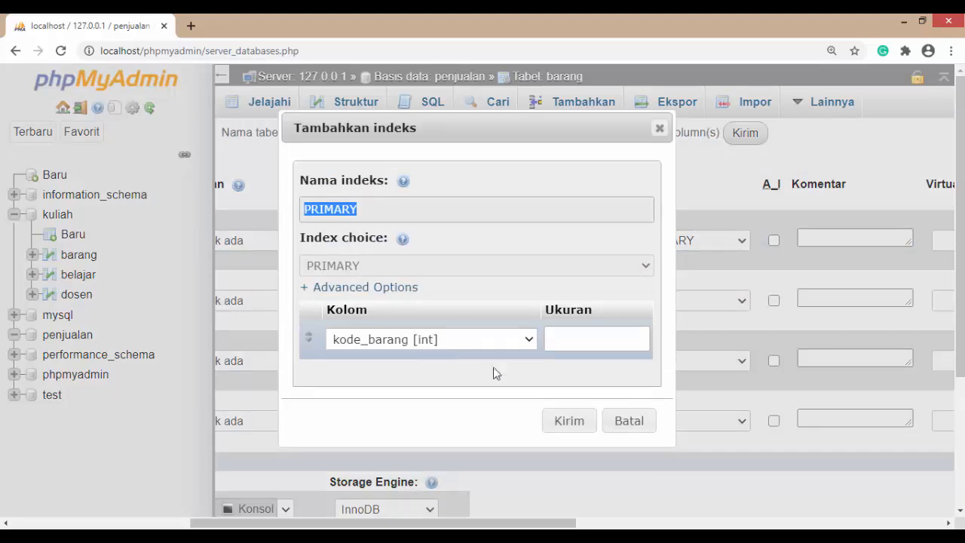
{"action": "left_click", "coordinate": [570, 423]}
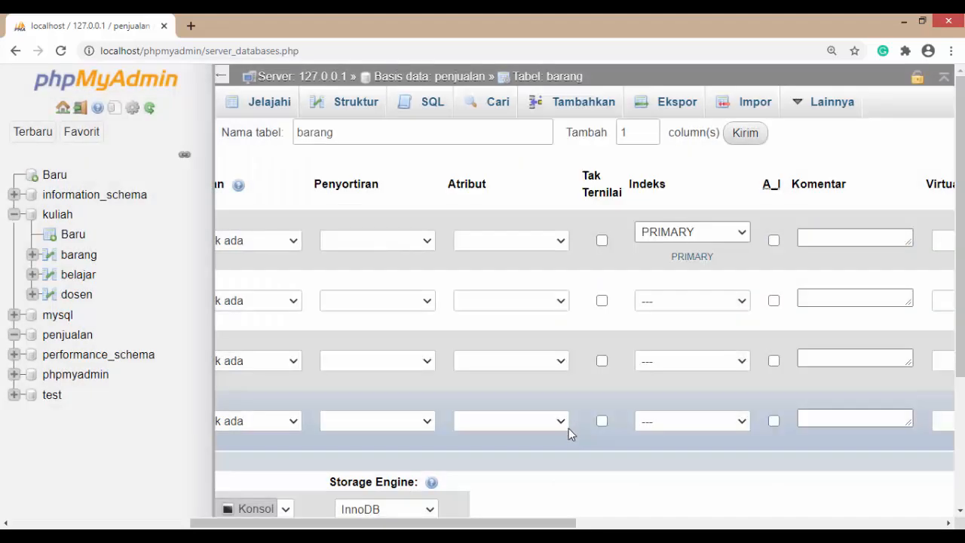
Step: Check the column definitions, save the barang table and browse its contents
{"action": "left_click_drag", "start_coordinate": [520, 524], "coordinate": [301, 520]}
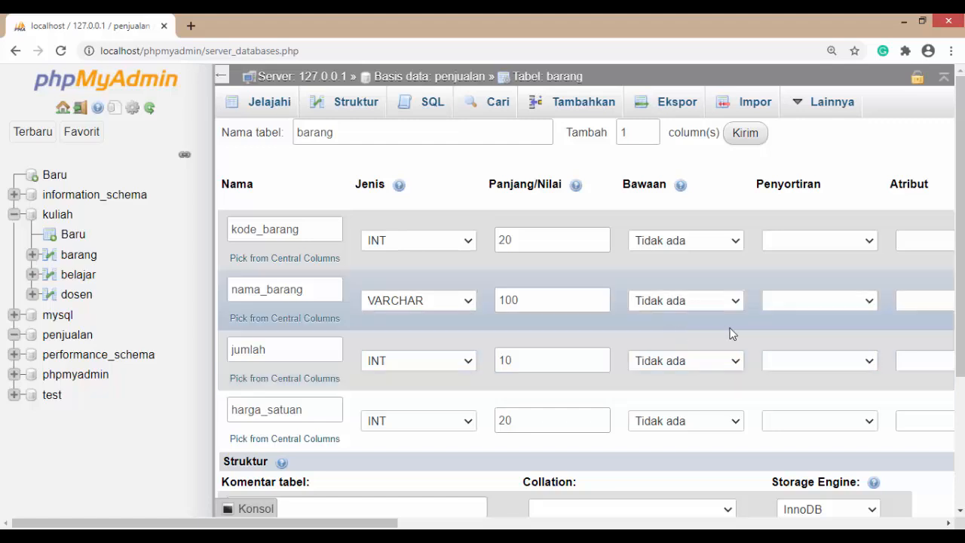
{"action": "scroll", "coordinate": [728, 334], "scroll_direction": "down", "scroll_amount": 1}
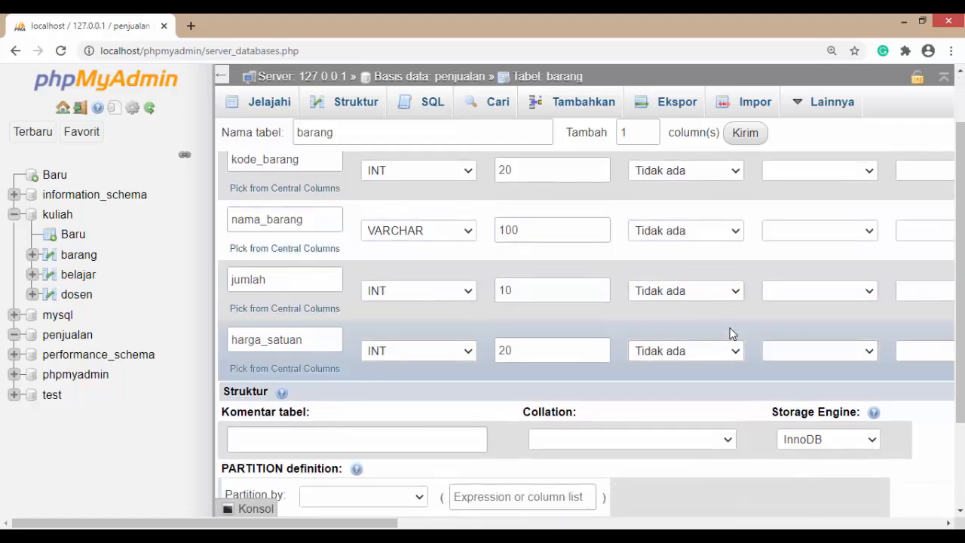
{"action": "scroll", "coordinate": [728, 334], "scroll_direction": "up", "scroll_amount": 1}
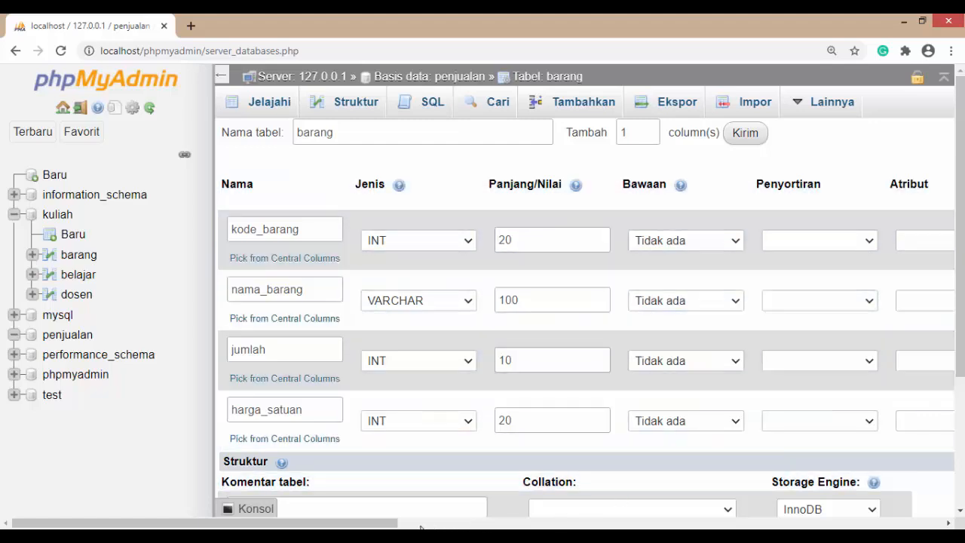
{"action": "left_click_drag", "start_coordinate": [397, 523], "coordinate": [376, 523]}
{"action": "scroll", "coordinate": [705, 271], "scroll_direction": "down", "scroll_amount": 3}
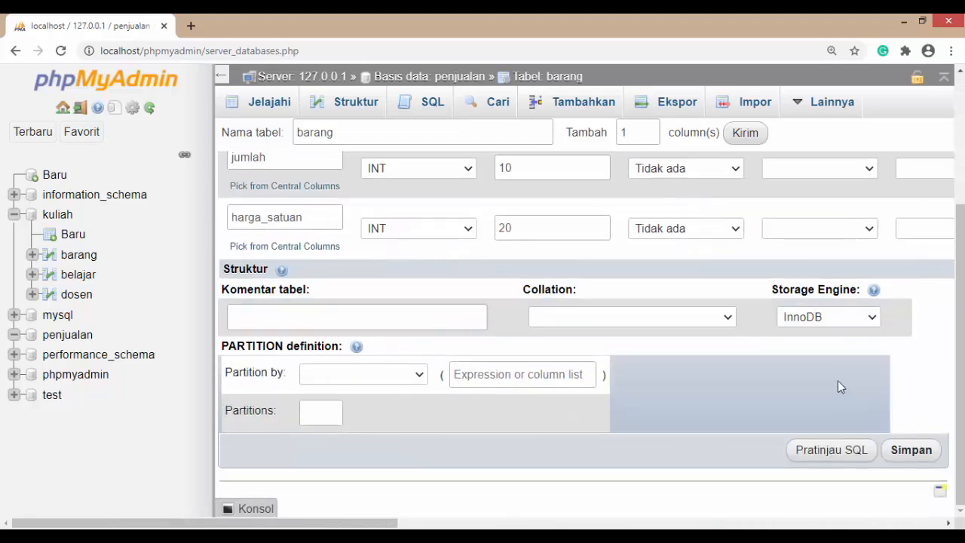
{"action": "left_click", "coordinate": [918, 451]}
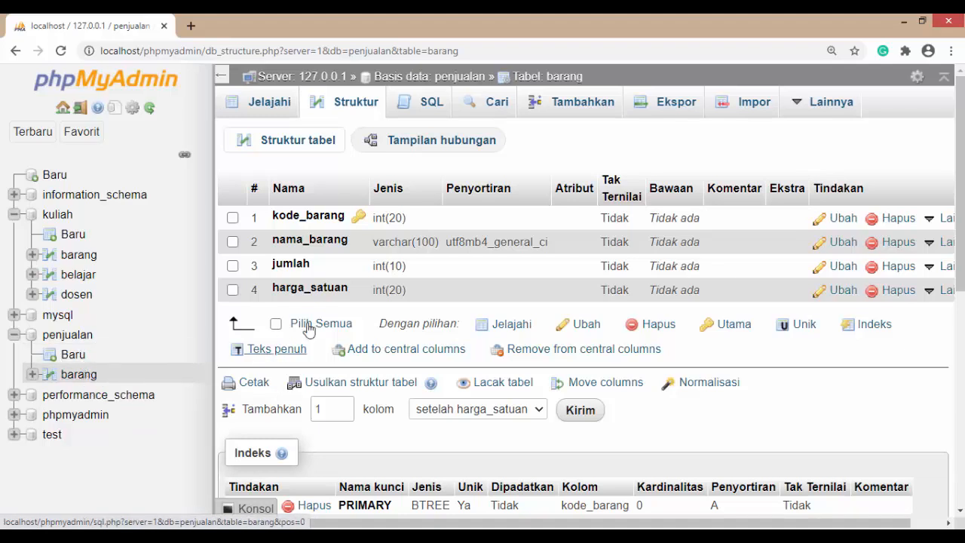
{"action": "left_click", "coordinate": [273, 108]}
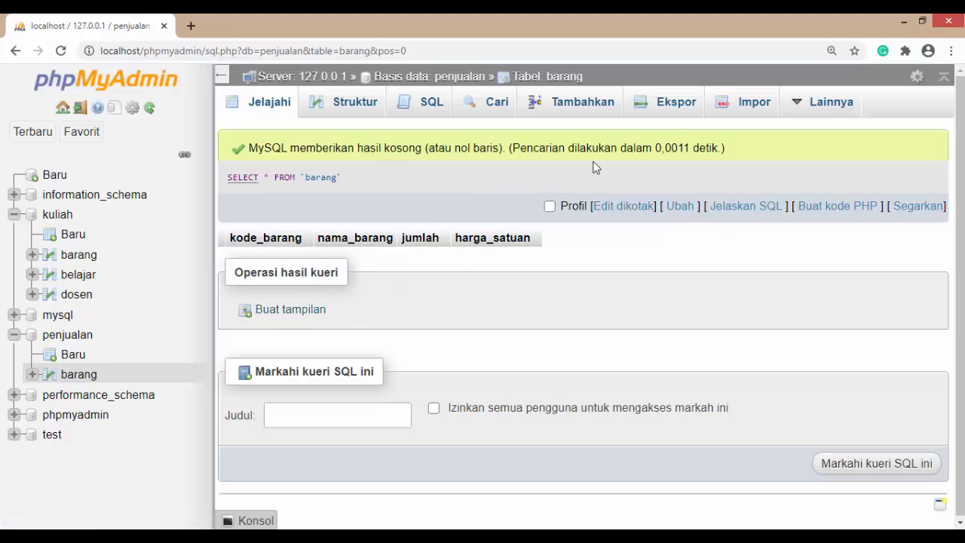
Step: Insert a barang row with kode_barang 1001, nama_barang kulkas, jumlah 10 and harga_satuan 5000000, and browse the table's rows
{"action": "left_click", "coordinate": [595, 105]}
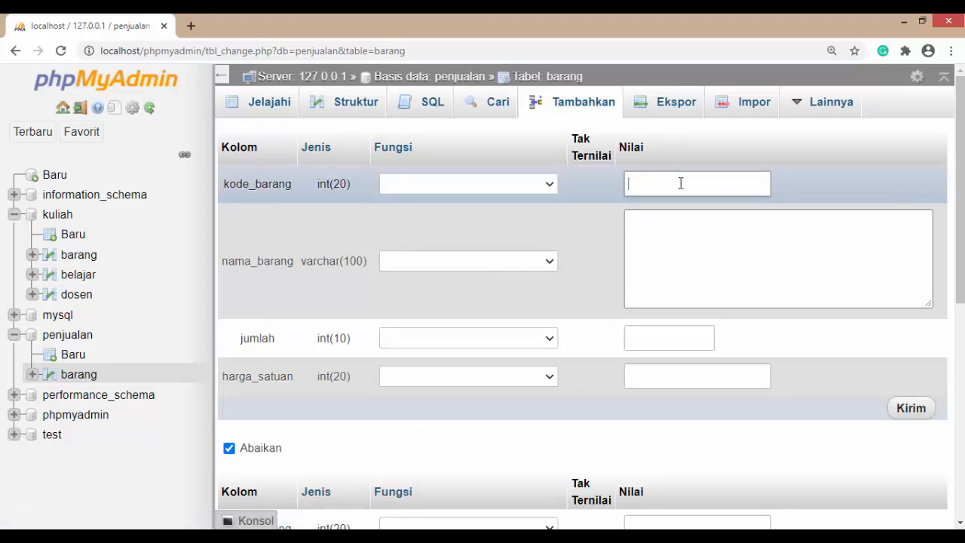
{"action": "type", "text": "b001"}
{"action": "left_click_drag", "start_coordinate": [635, 187], "coordinate": [583, 175]}
{"action": "type", "text": "1"}
{"action": "left_click", "coordinate": [670, 237]}
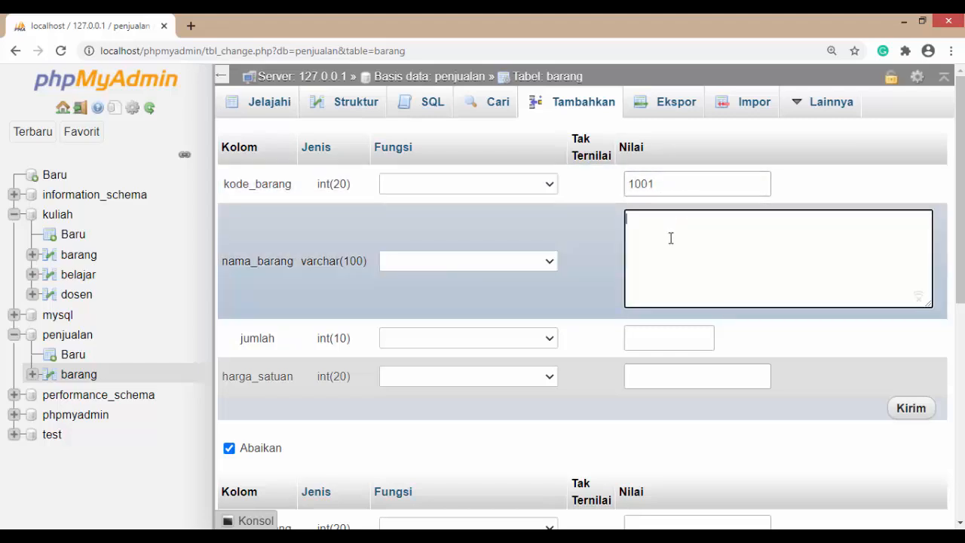
{"action": "type", "text": "kulkas"}
{"action": "key", "text": "Tab"}
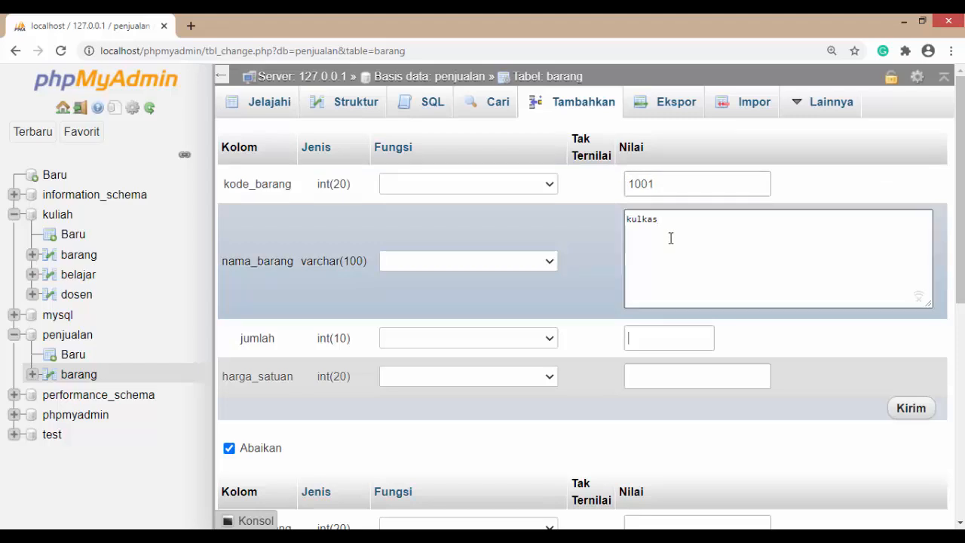
{"action": "type", "text": "10"}
{"action": "key", "text": "Tab"}
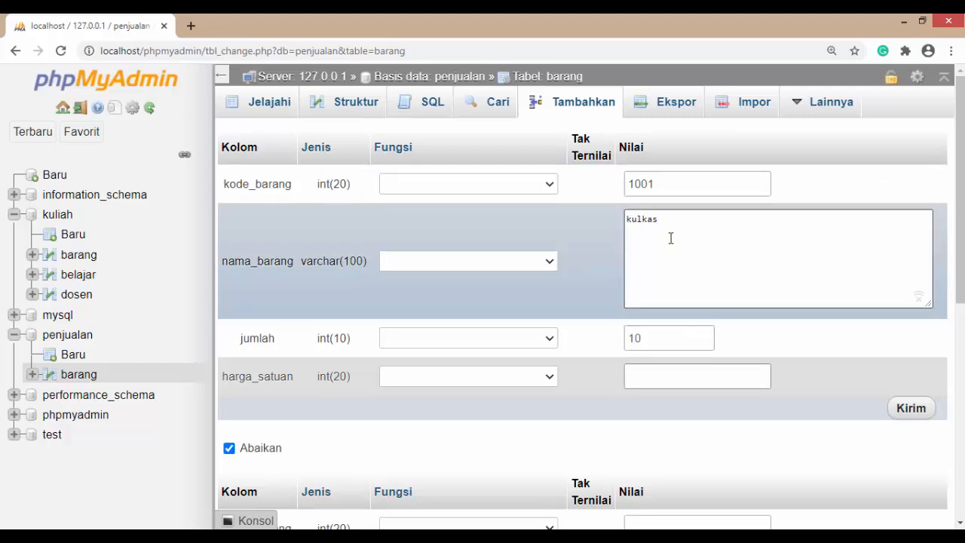
{"action": "type", "text": "5000000"}
{"action": "left_click", "coordinate": [914, 414]}
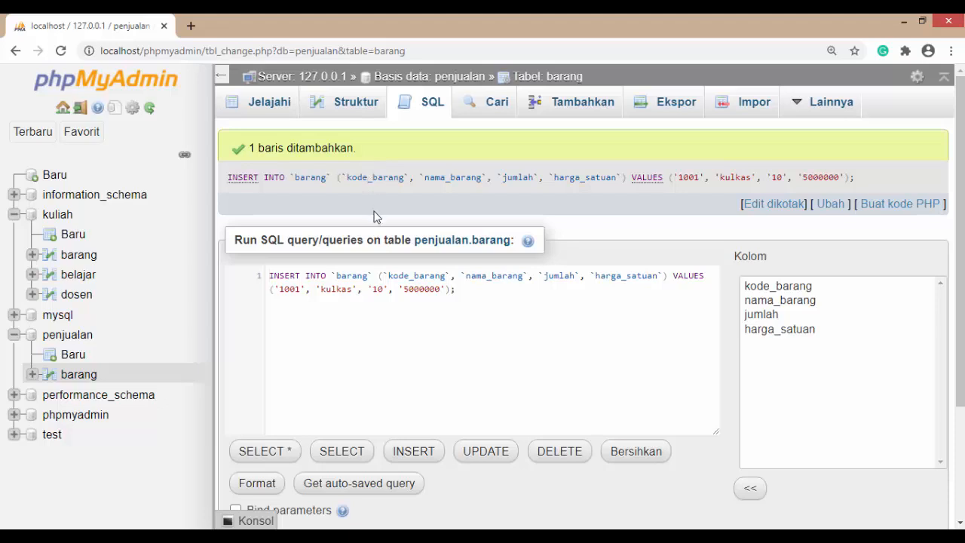
{"action": "left_click", "coordinate": [79, 375]}
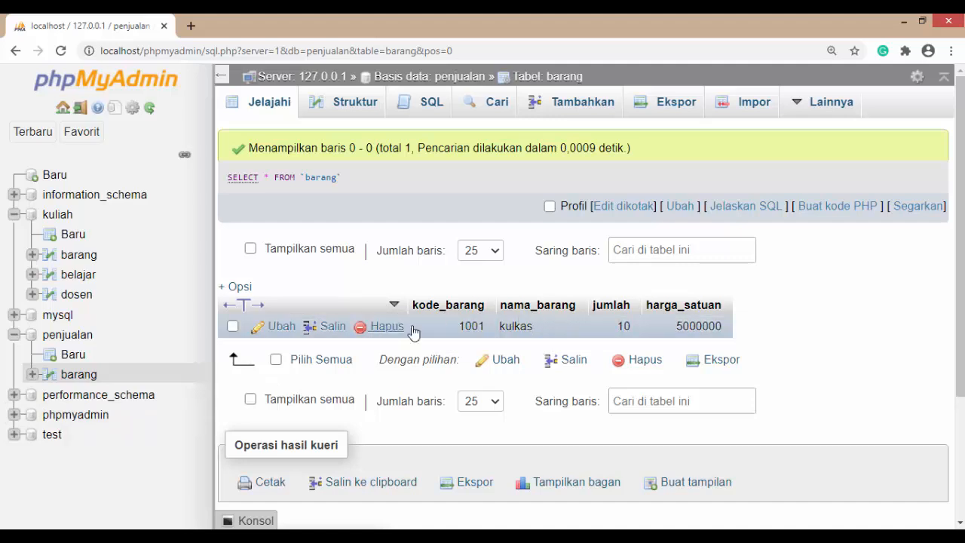
Step: Insert a barang row with kode_barang 1002, nama_barang komputer, jumlah 5 and harga_satuan 3500000, and browse the table's rows
{"action": "left_click", "coordinate": [578, 104]}
{"action": "left_click", "coordinate": [652, 182]}
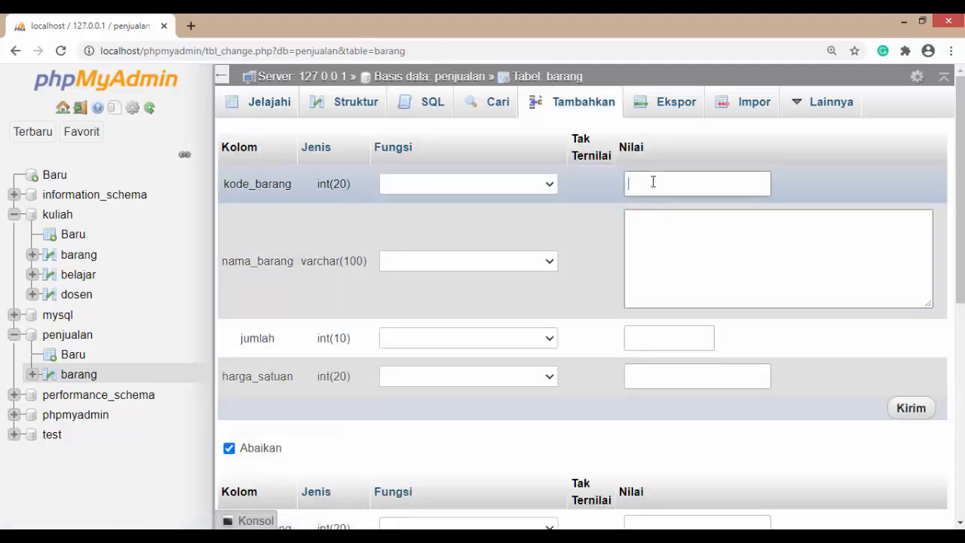
{"action": "type", "text": "1002"}
{"action": "key", "text": "Tab"}
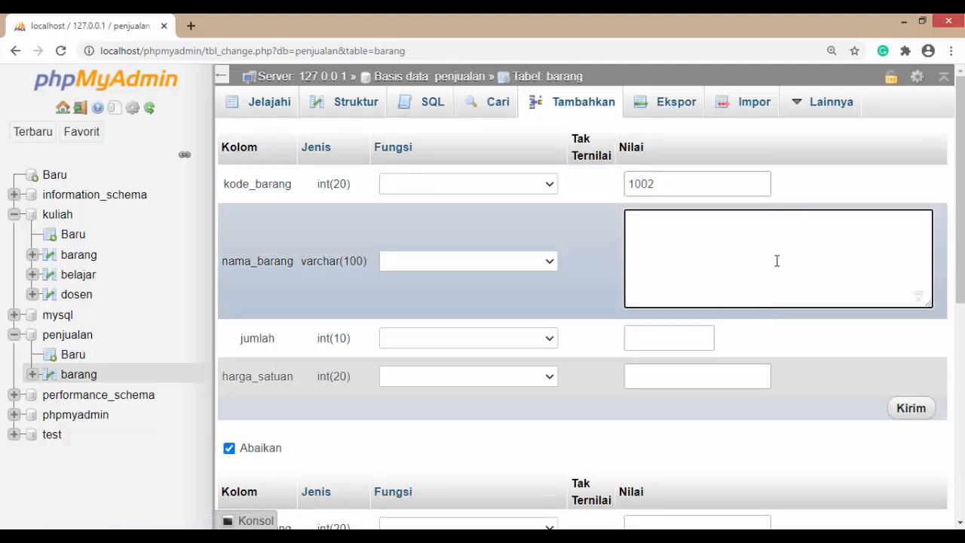
{"action": "type", "text": "komputer"}
{"action": "key", "text": "Tab"}
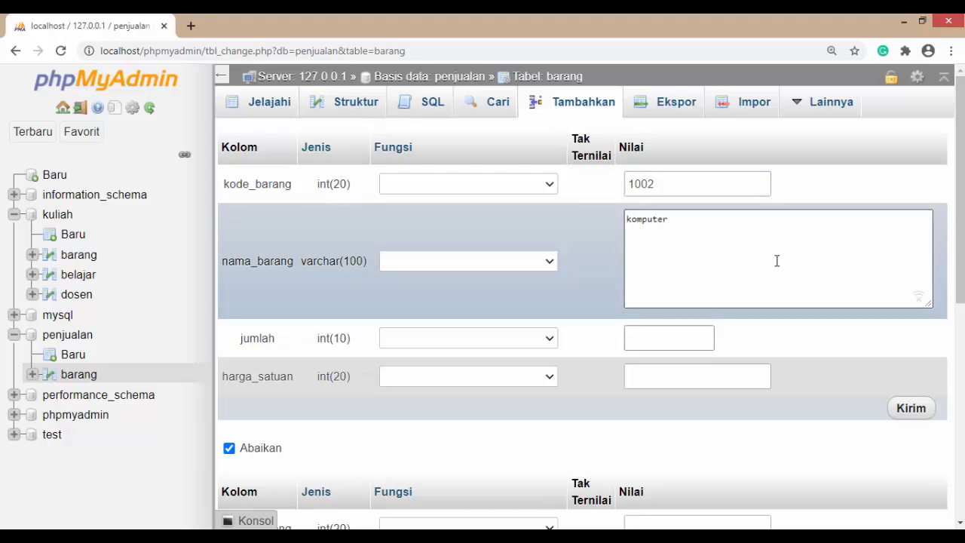
{"action": "type", "text": "5"}
{"action": "key", "text": "Tab"}
{"action": "type", "text": "35"}
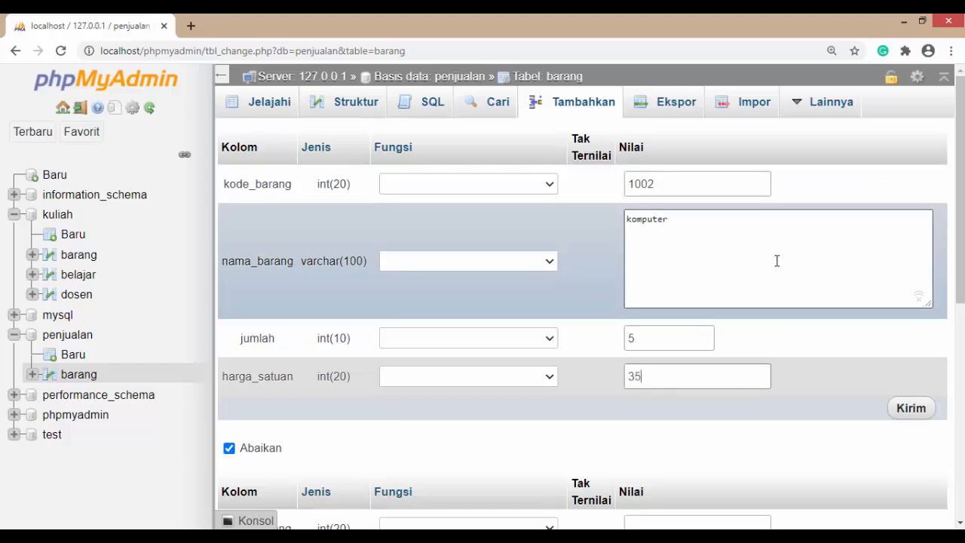
{"action": "type", "text": "00000"}
{"action": "left_click", "coordinate": [904, 415]}
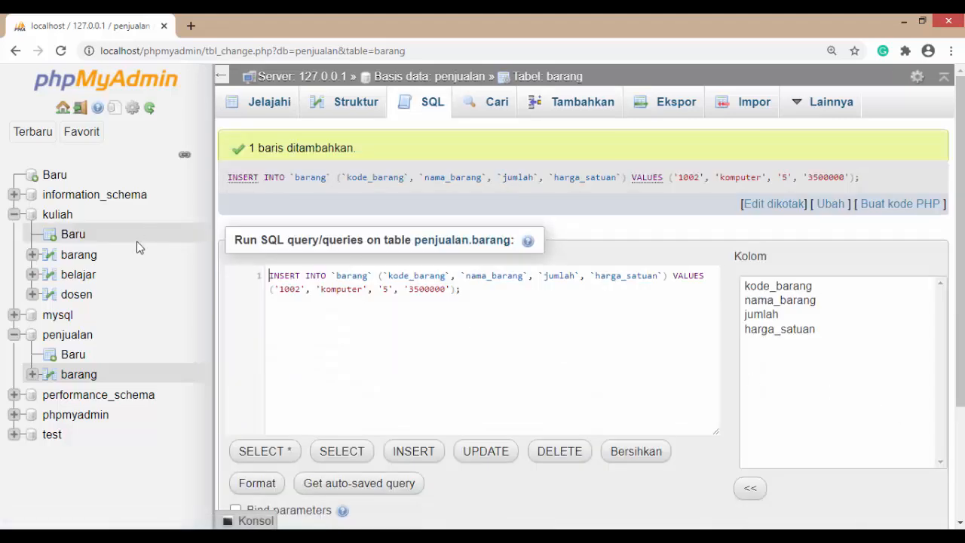
{"action": "left_click", "coordinate": [85, 375]}
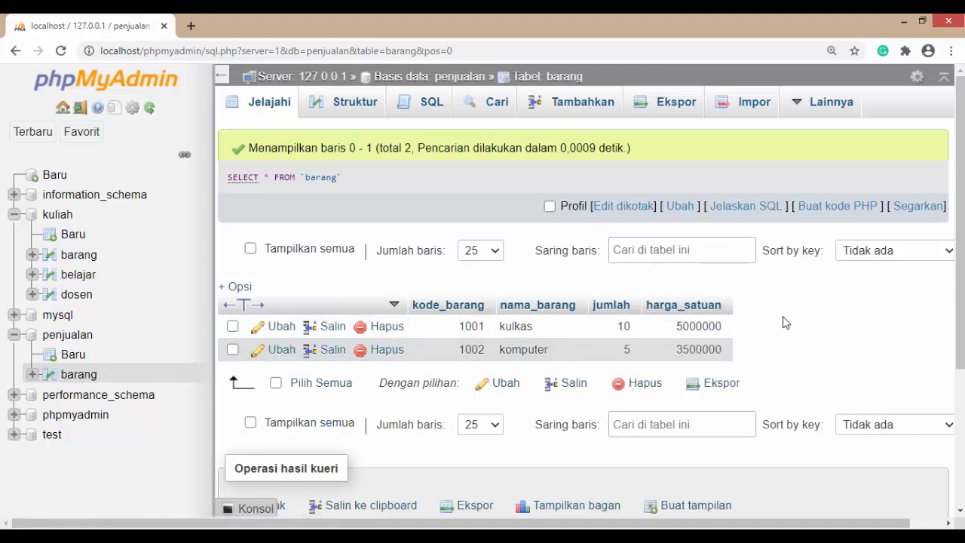
Step: Edit the barang row with kode_barang 1002, set its nama_barang to notebook and save it
{"action": "scroll", "coordinate": [758, 332], "scroll_direction": "down", "scroll_amount": 1}
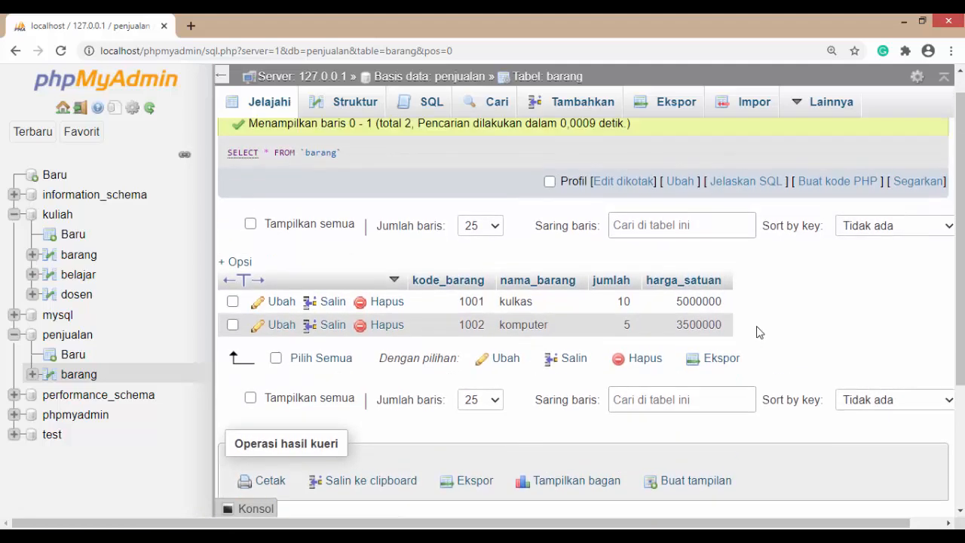
{"action": "scroll", "coordinate": [758, 332], "scroll_direction": "up", "scroll_amount": 1}
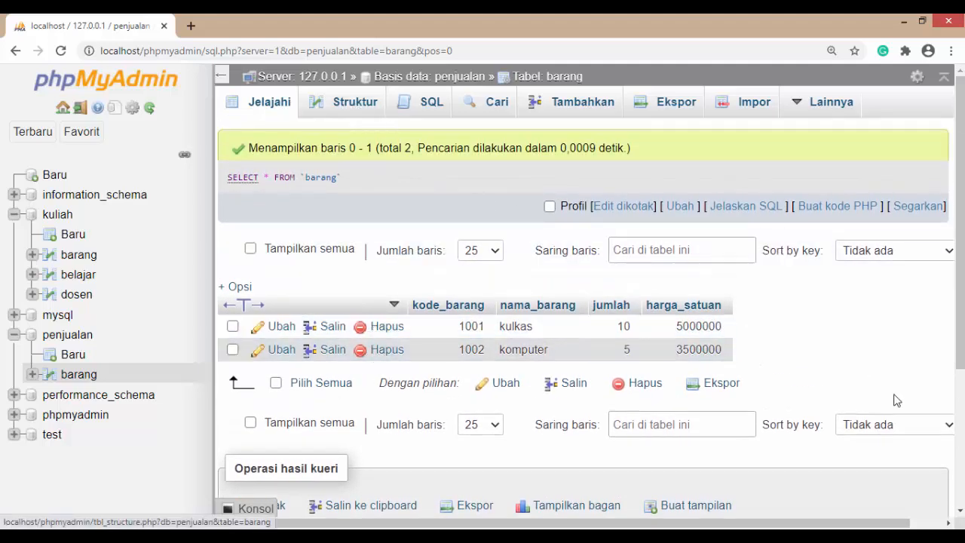
{"action": "scroll", "coordinate": [853, 360], "scroll_direction": "down", "scroll_amount": 2}
{"action": "scroll", "coordinate": [853, 363], "scroll_direction": "up", "scroll_amount": 2}
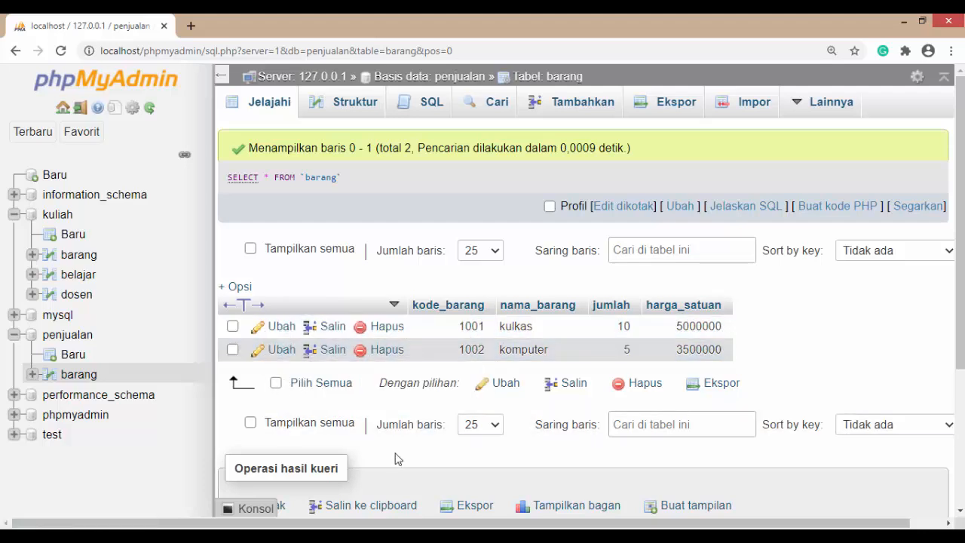
{"action": "left_click", "coordinate": [282, 351]}
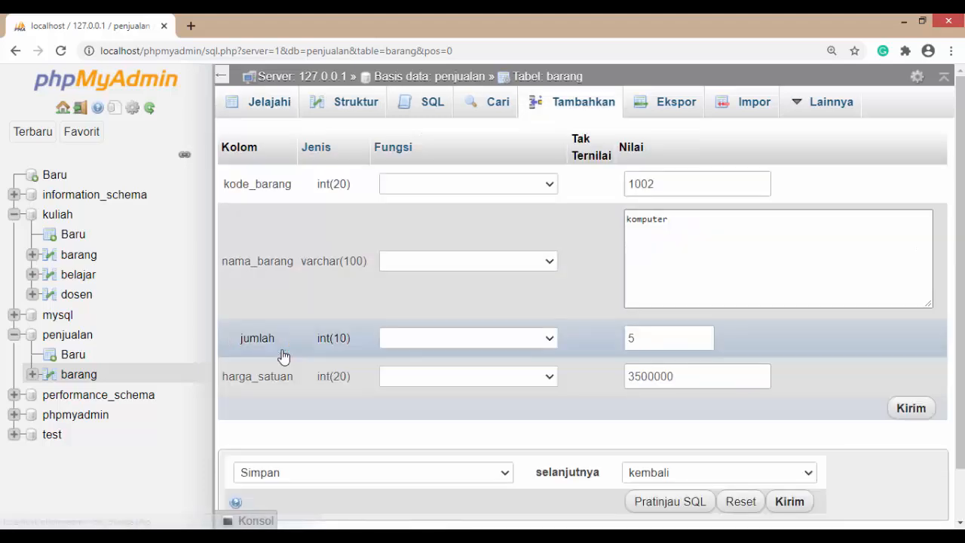
{"action": "left_click_drag", "start_coordinate": [700, 228], "coordinate": [336, 217]}
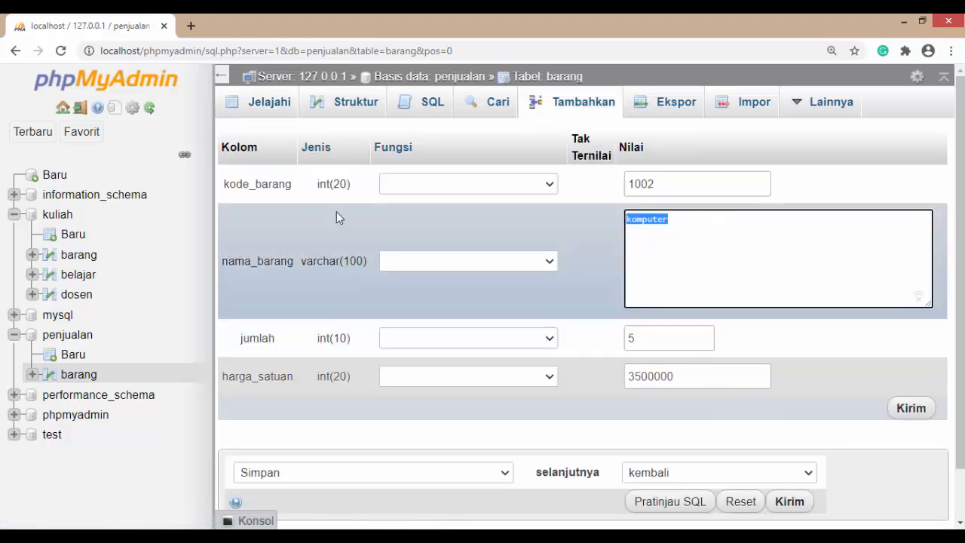
{"action": "type", "text": "notebook"}
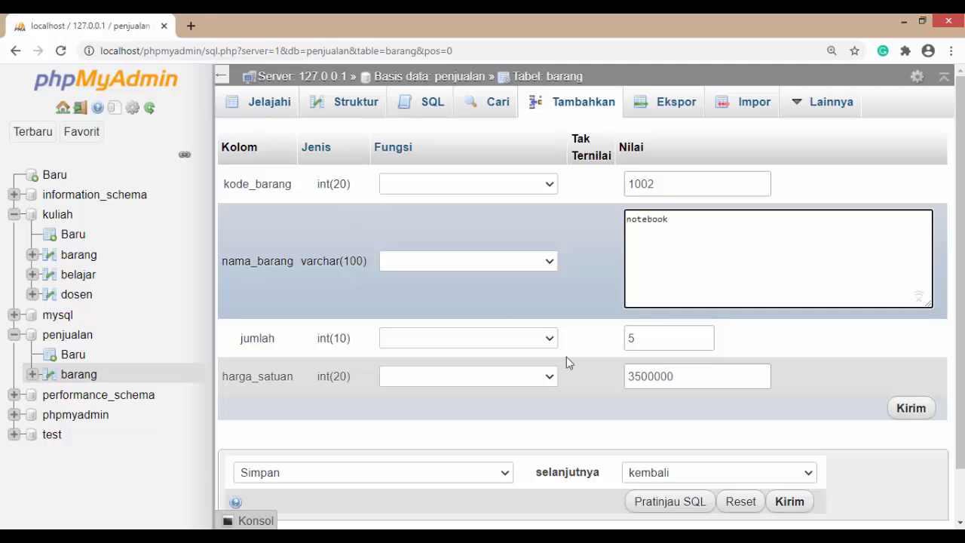
{"action": "left_click", "coordinate": [901, 408]}
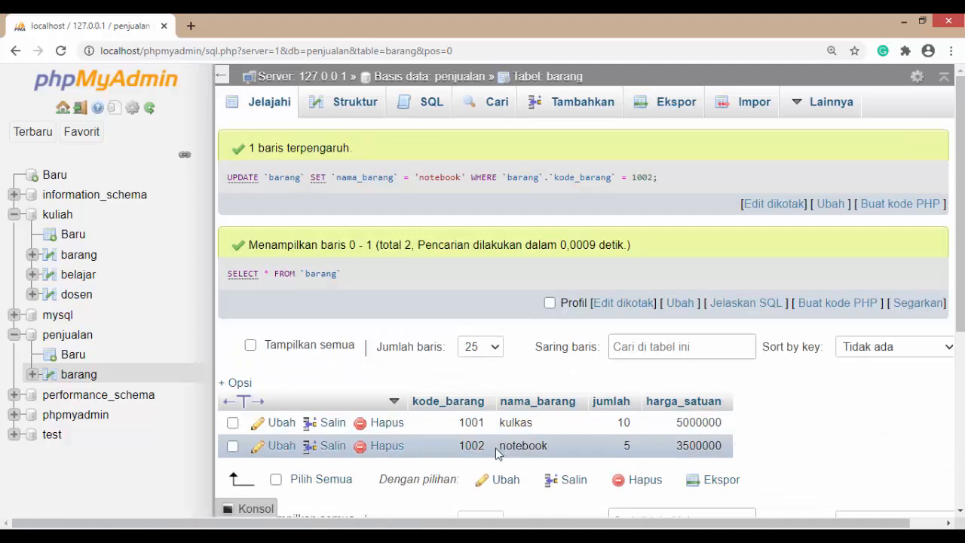
Step: Check the edited nama_barang value and the executed queries on the barang table's browse page
{"action": "double_click", "coordinate": [518, 448]}
{"action": "scroll", "coordinate": [622, 442], "scroll_direction": "down", "scroll_amount": 2}
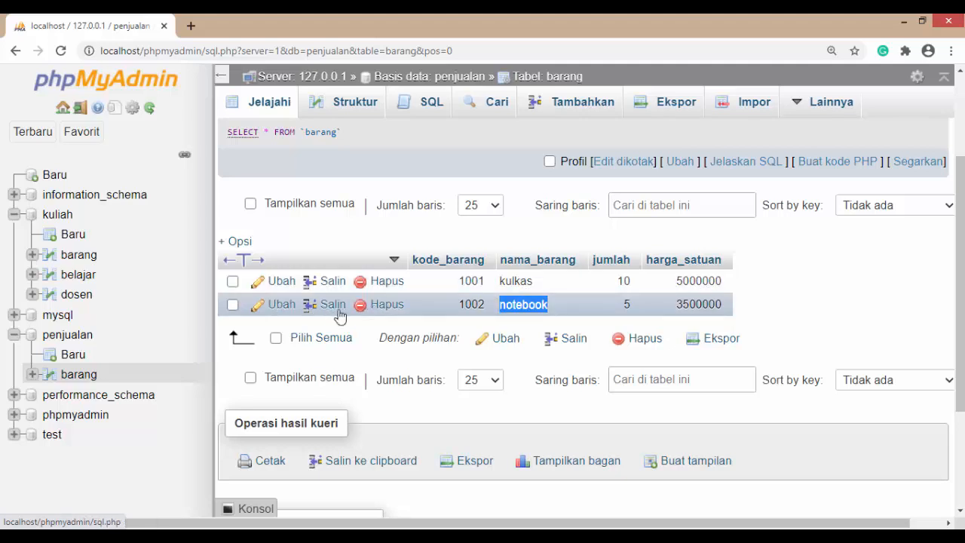
{"action": "left_click", "coordinate": [724, 347]}
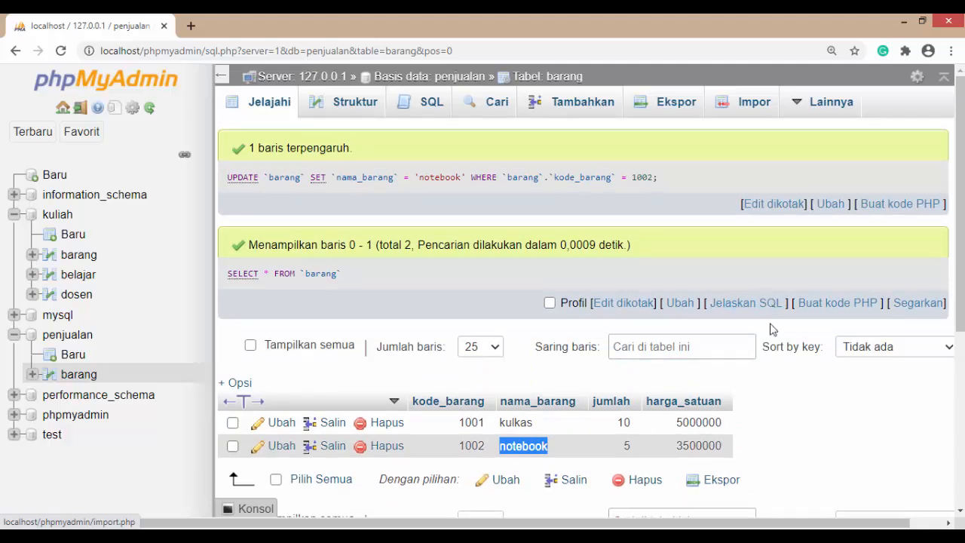
{"action": "scroll", "coordinate": [791, 400], "scroll_direction": "down", "scroll_amount": 1}
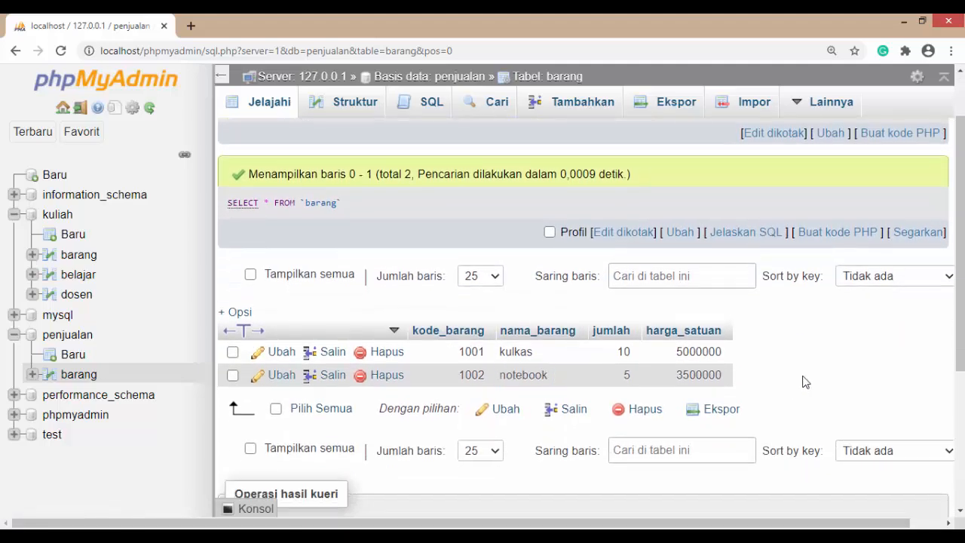
{"action": "scroll", "coordinate": [803, 379], "scroll_direction": "up", "scroll_amount": 1}
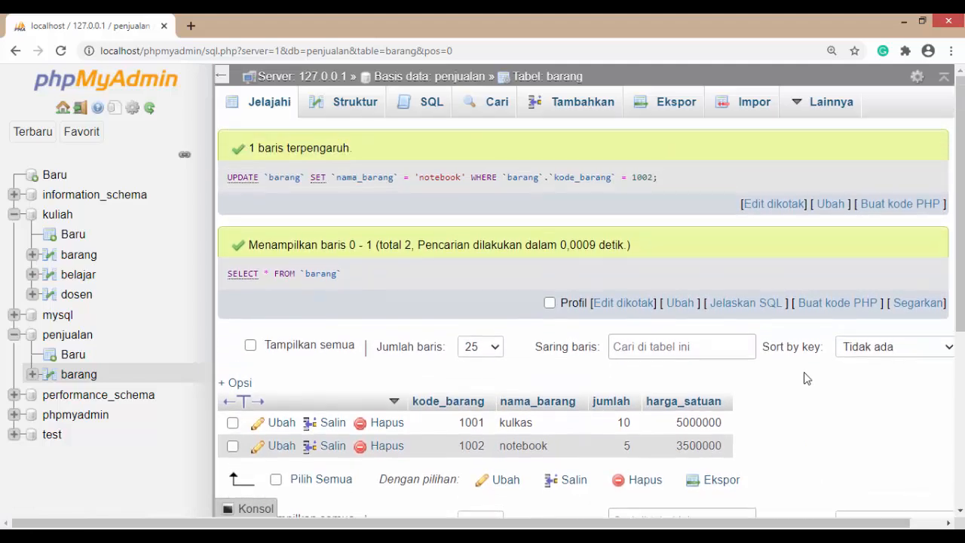
Step: Open the export page of the barang table and review its method, format and row options
{"action": "left_click", "coordinate": [675, 108]}
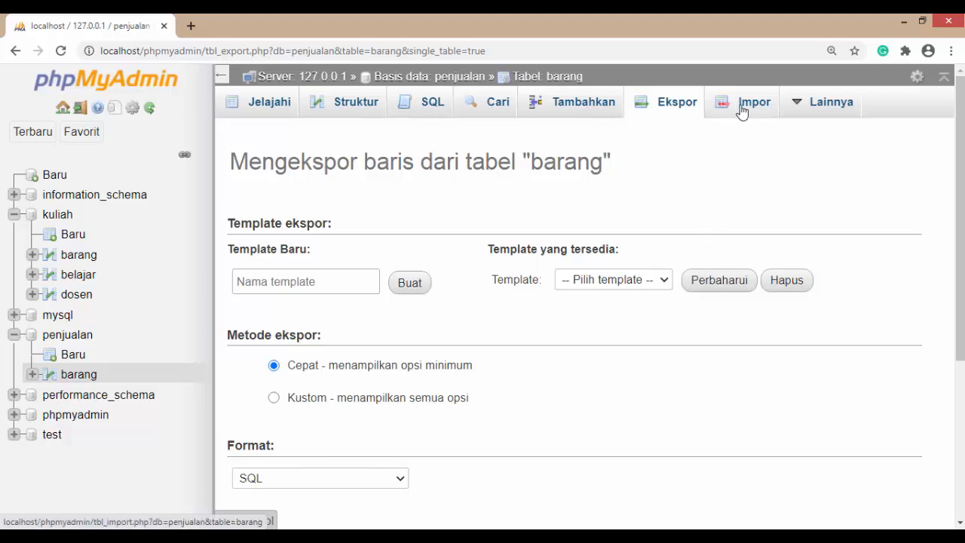
{"action": "scroll", "coordinate": [759, 363], "scroll_direction": "down", "scroll_amount": 3}
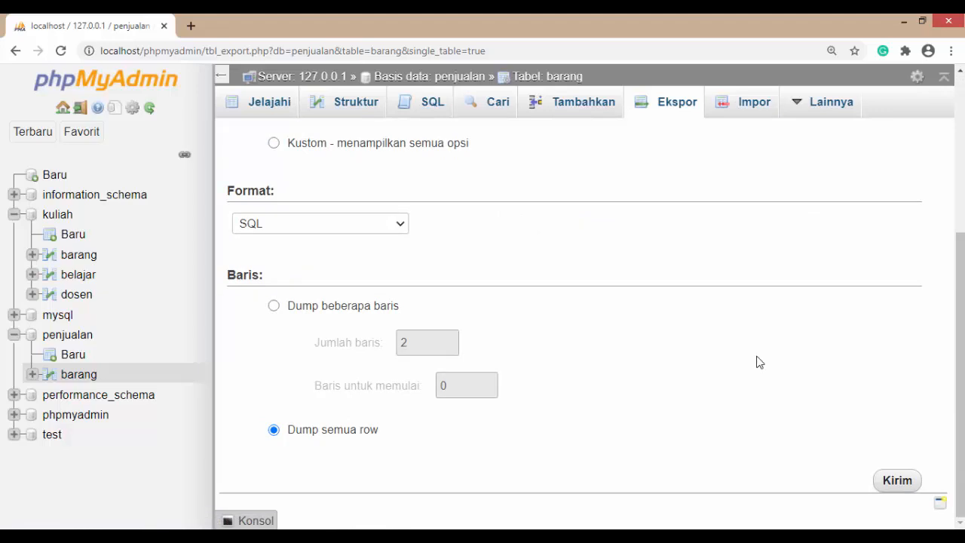
{"action": "scroll", "coordinate": [760, 362], "scroll_direction": "up", "scroll_amount": 3}
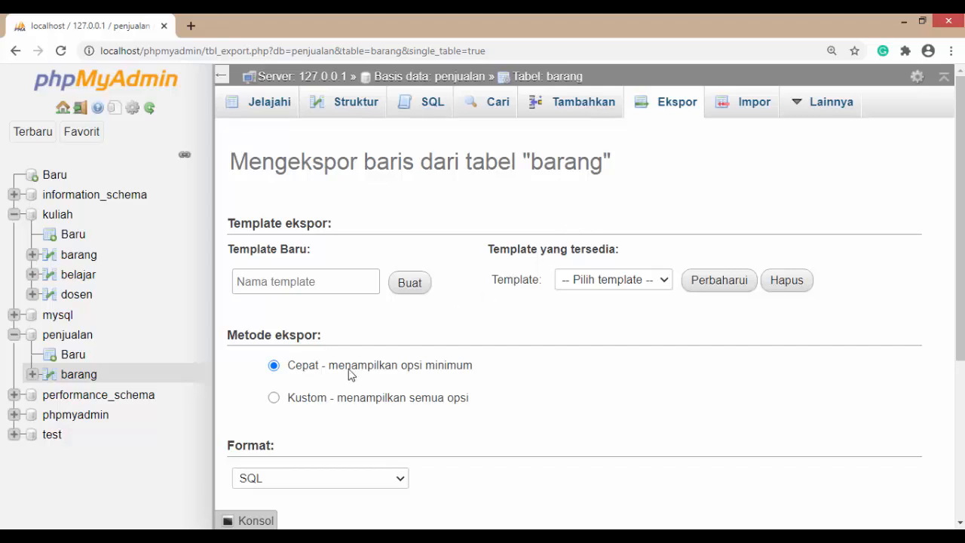
Step: Open the export page of the whole penjualan database and enter penjualan as the new template name
{"action": "left_click", "coordinate": [82, 340]}
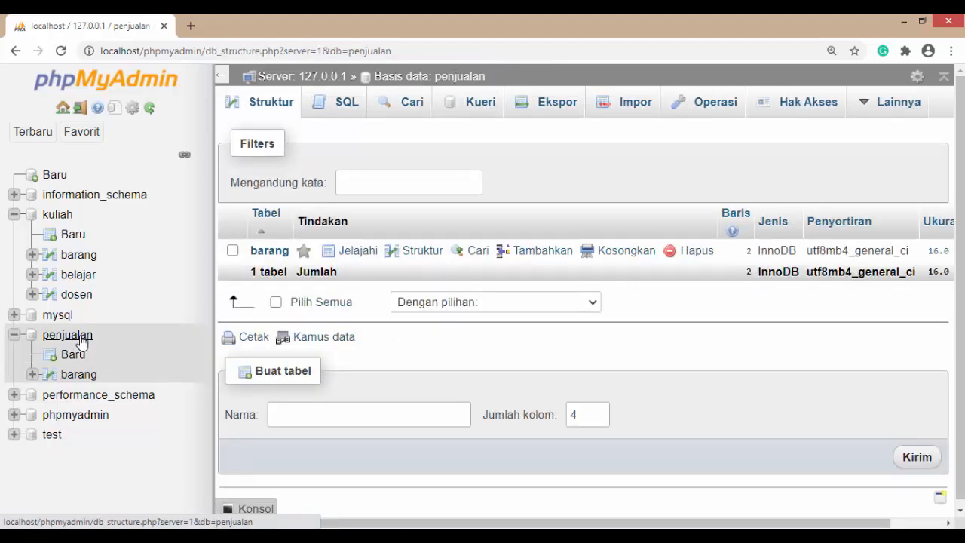
{"action": "left_click", "coordinate": [562, 107]}
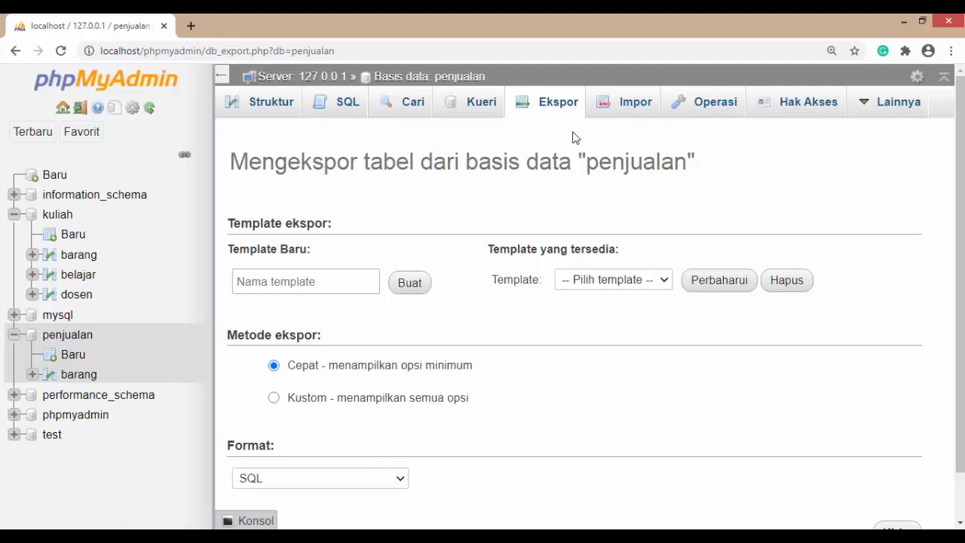
{"action": "left_click", "coordinate": [343, 288]}
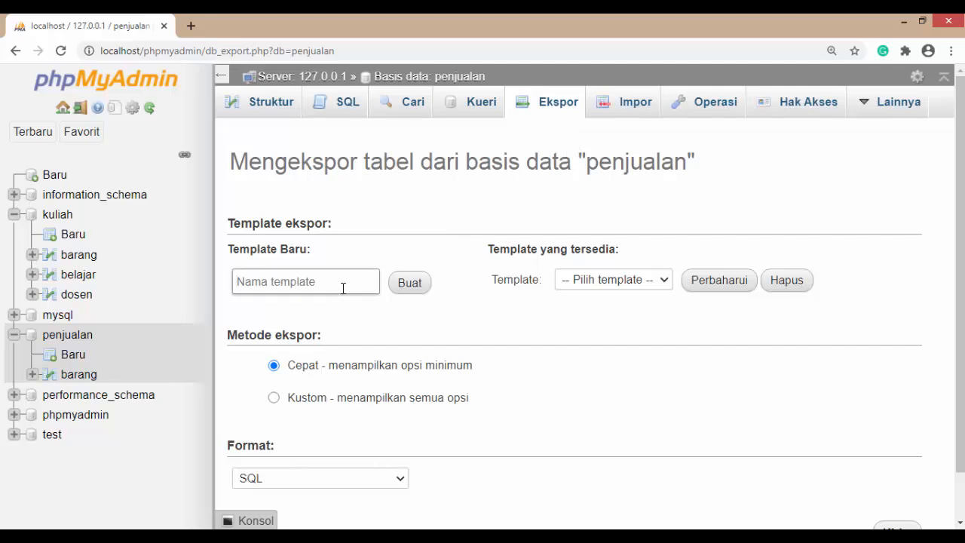
{"action": "scroll", "coordinate": [532, 380], "scroll_direction": "down", "scroll_amount": 1}
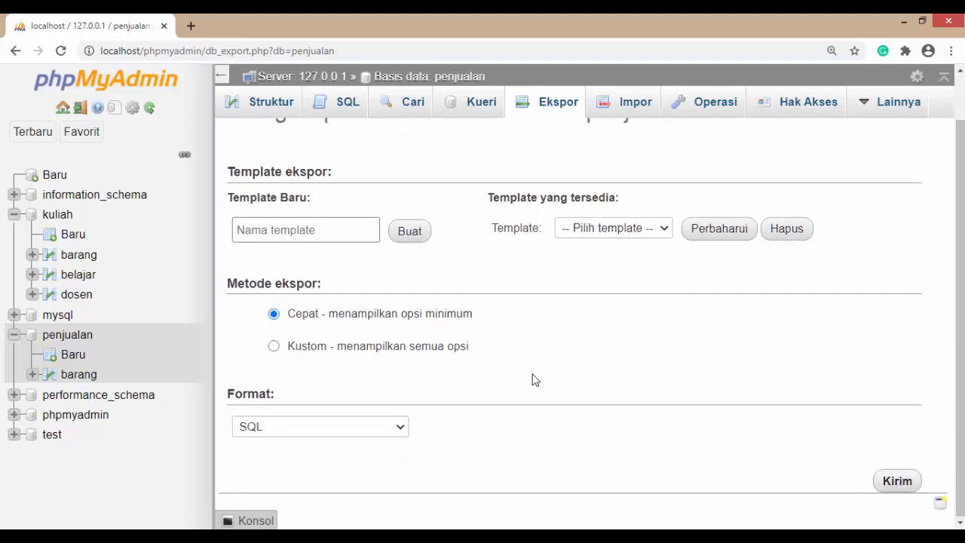
{"action": "scroll", "coordinate": [535, 379], "scroll_direction": "up", "scroll_amount": 1}
{"action": "type", "text": "penjualan"}
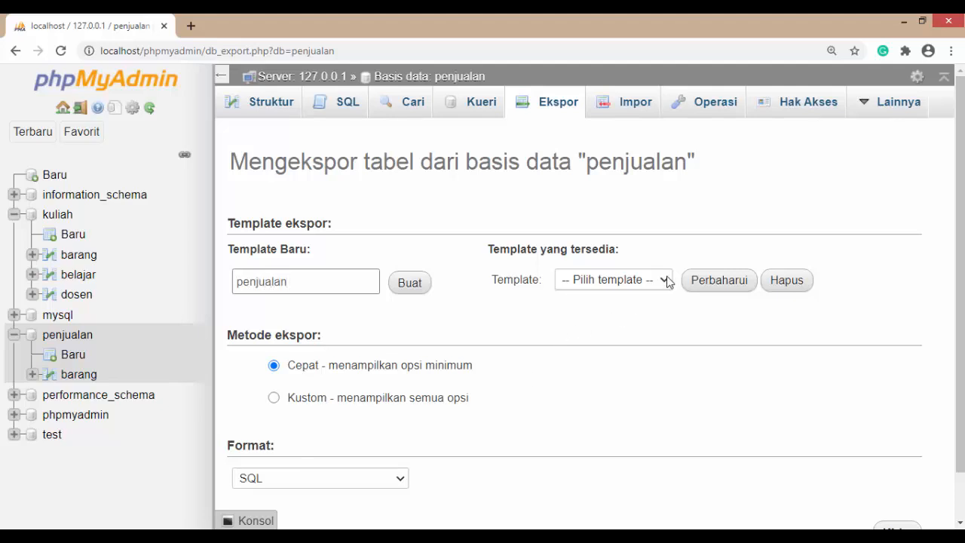
Step: Review the available export formats, keep the quick method and SQL format, and export the penjualan database
{"action": "scroll", "coordinate": [548, 368], "scroll_direction": "down", "scroll_amount": 1}
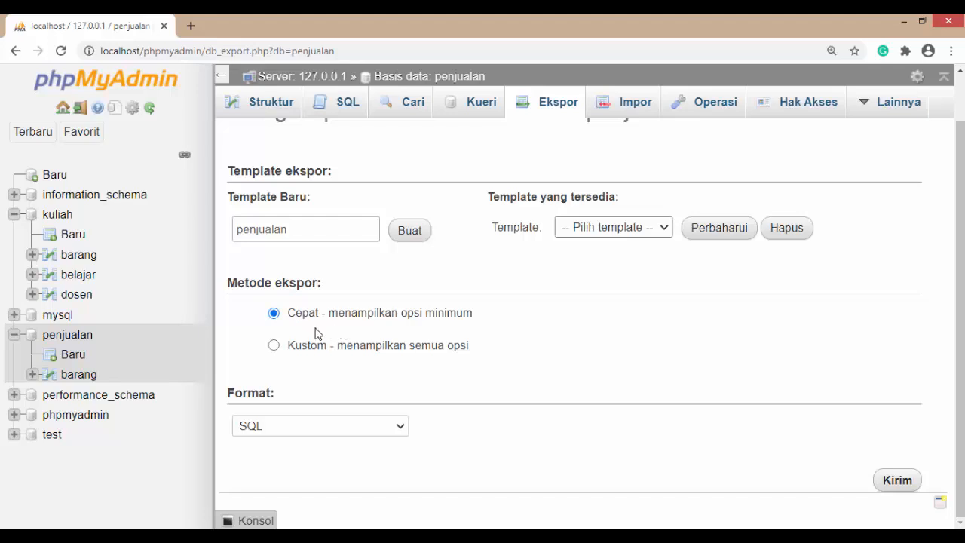
{"action": "scroll", "coordinate": [316, 334], "scroll_direction": "up", "scroll_amount": 1}
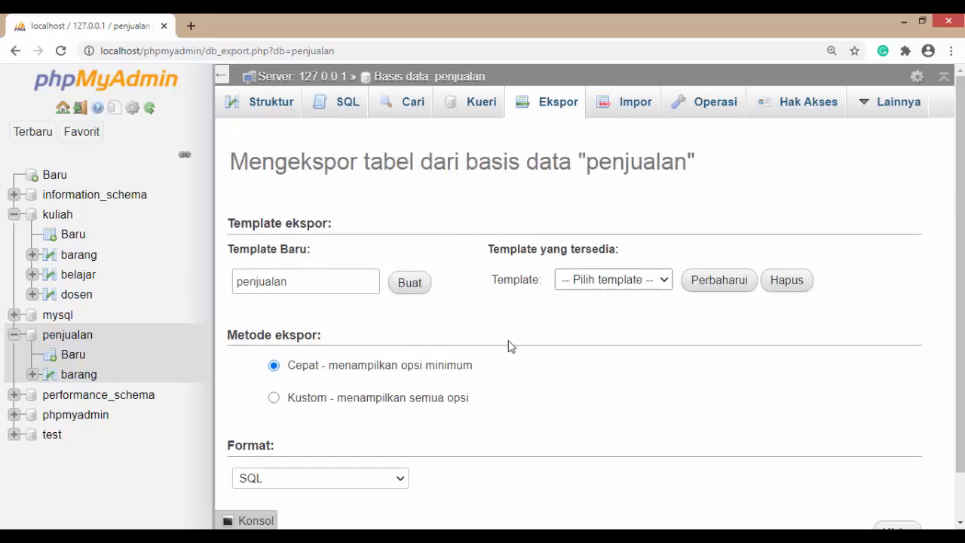
{"action": "scroll", "coordinate": [490, 369], "scroll_direction": "down", "scroll_amount": 1}
{"action": "left_click", "coordinate": [402, 427]}
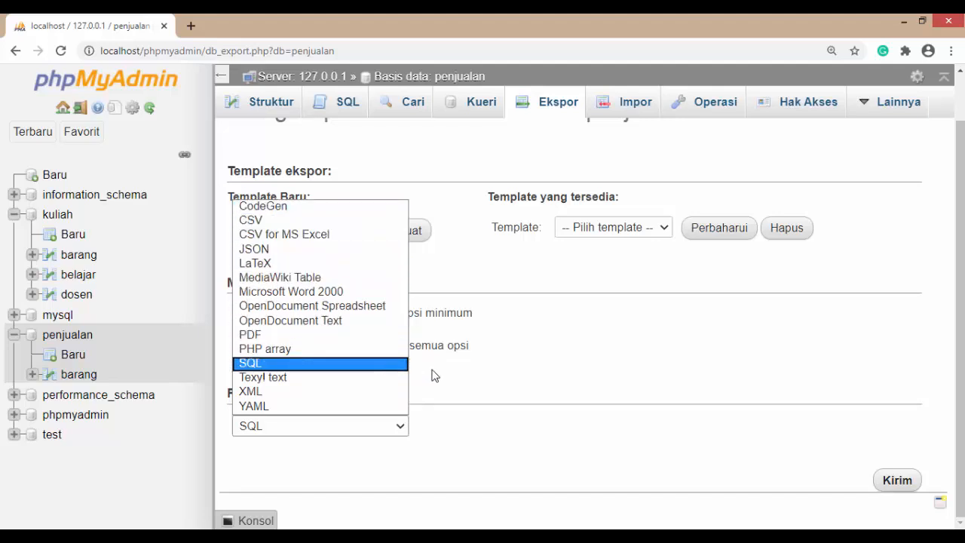
{"action": "left_click", "coordinate": [499, 383]}
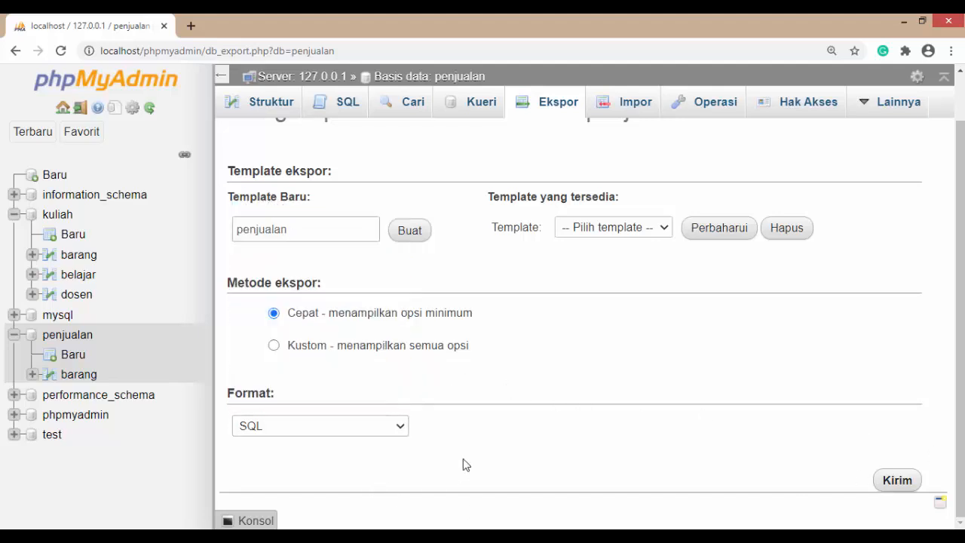
{"action": "left_click", "coordinate": [897, 485]}
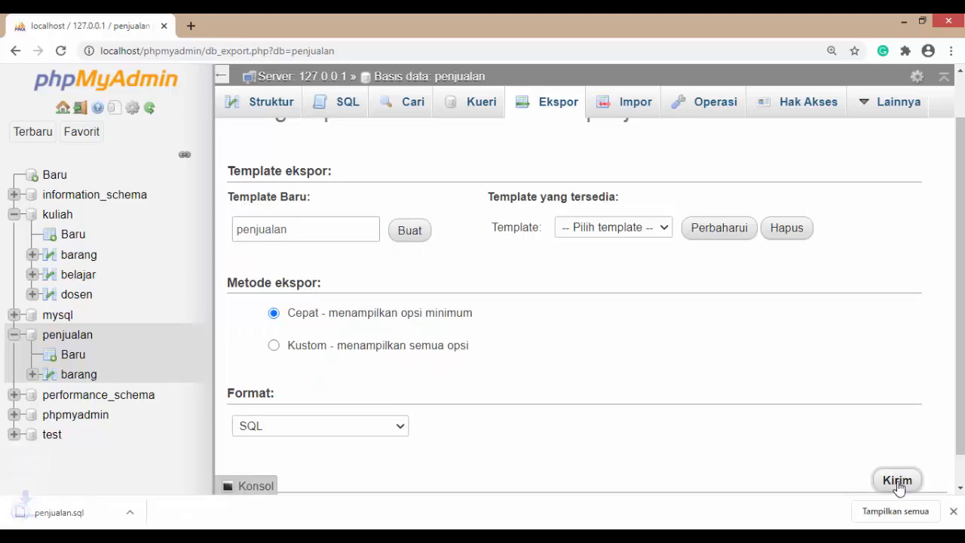
Step: Open the downloaded penjualan.sql file in Notepad and reposition its window to view the SQL dump
{"action": "left_click", "coordinate": [108, 515]}
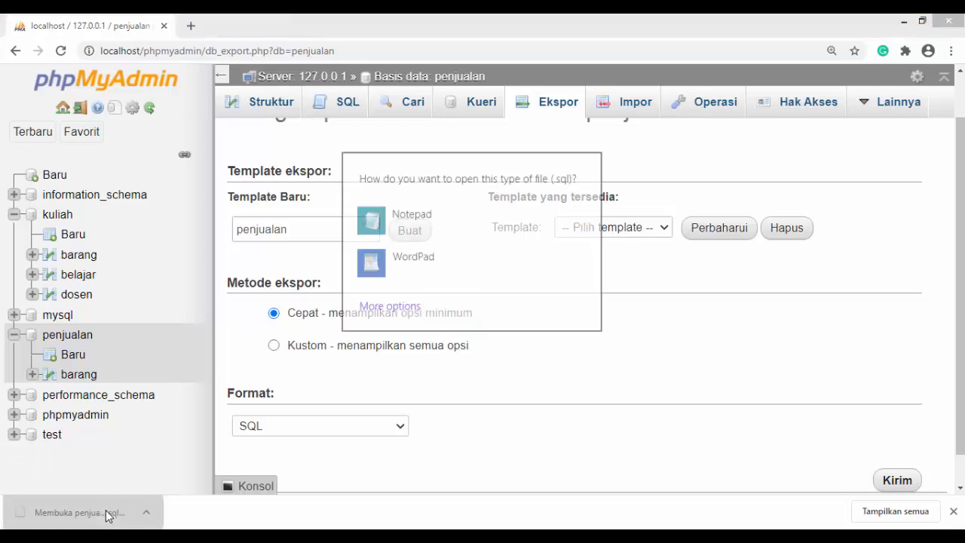
{"action": "left_click", "coordinate": [462, 216]}
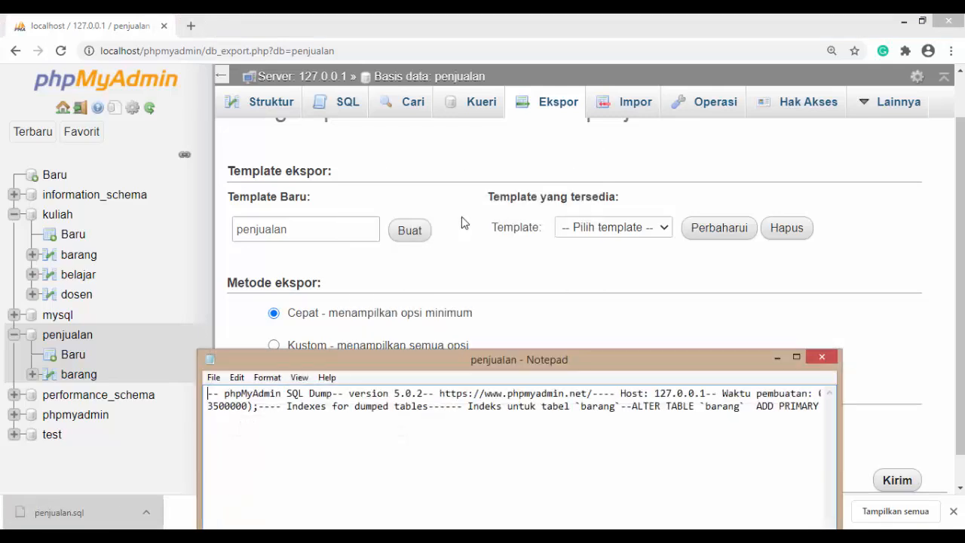
{"action": "left_click", "coordinate": [831, 358]}
{"action": "left_click", "coordinate": [69, 512]}
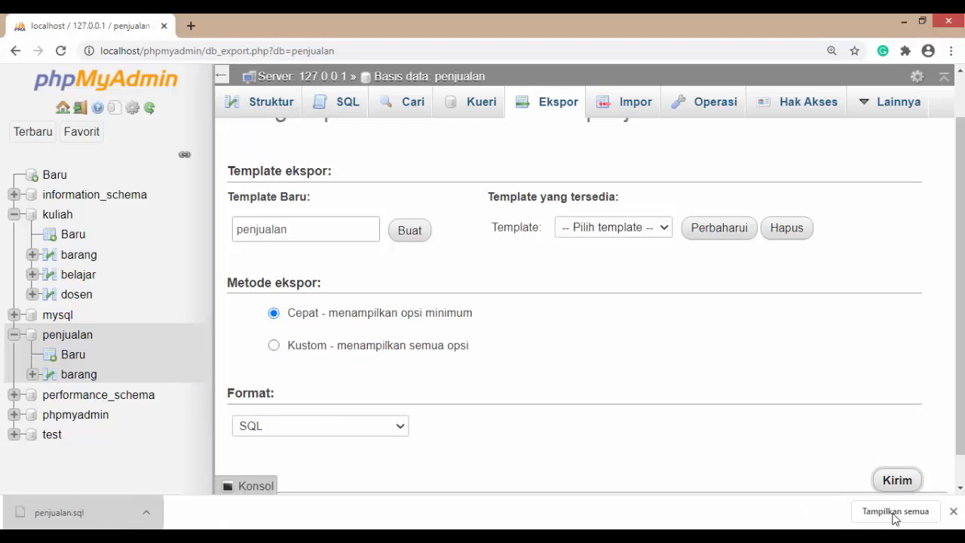
{"action": "left_click", "coordinate": [150, 512]}
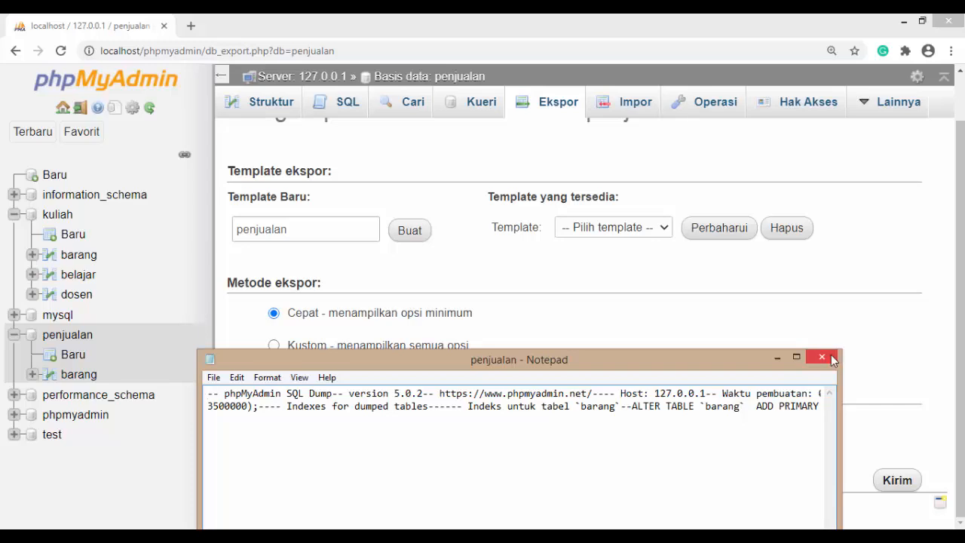
{"action": "left_click_drag", "start_coordinate": [740, 360], "coordinate": [739, 123]}
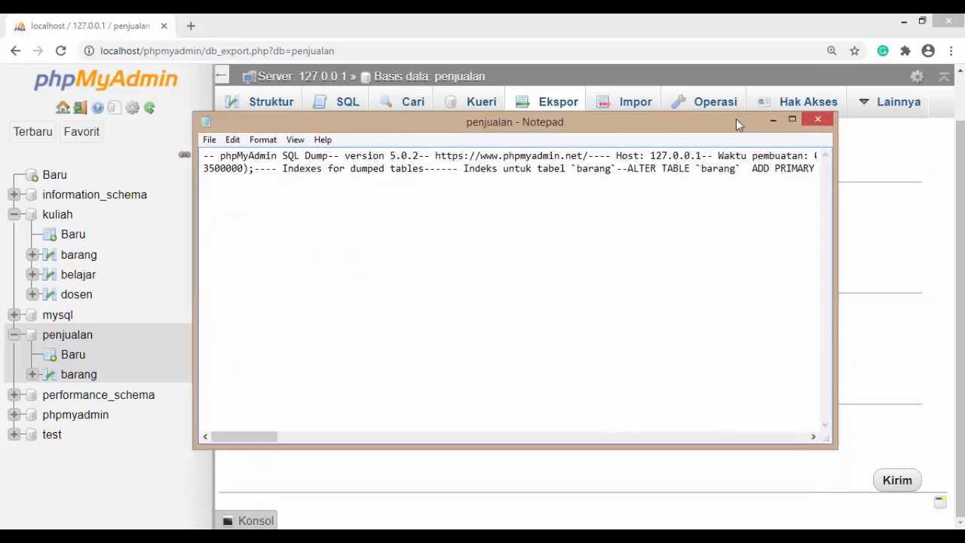
Step: Close the SQL dump in Notepad and open the browser's download list
{"action": "left_click_drag", "start_coordinate": [305, 445], "coordinate": [250, 455]}
{"action": "left_click", "coordinate": [817, 119]}
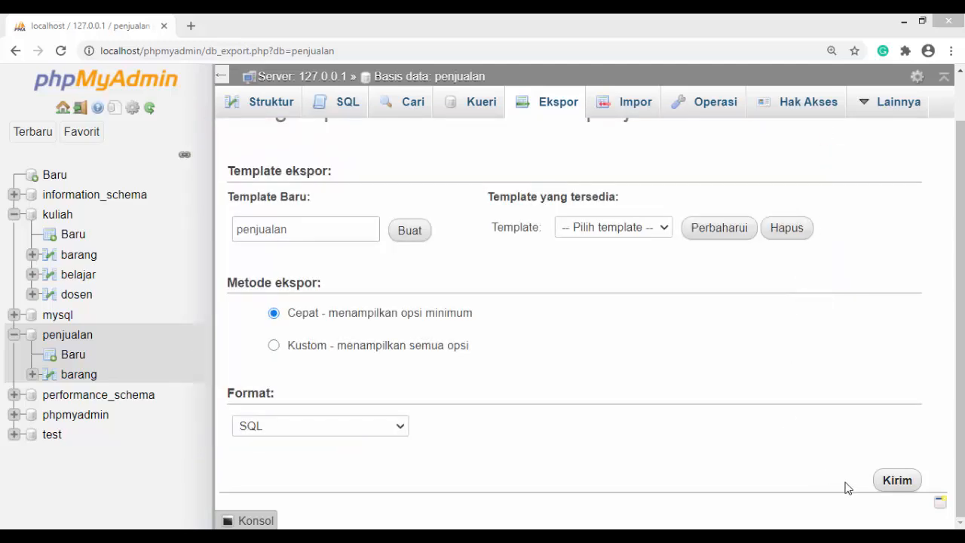
{"action": "left_click", "coordinate": [950, 50]}
{"action": "left_click", "coordinate": [842, 145]}
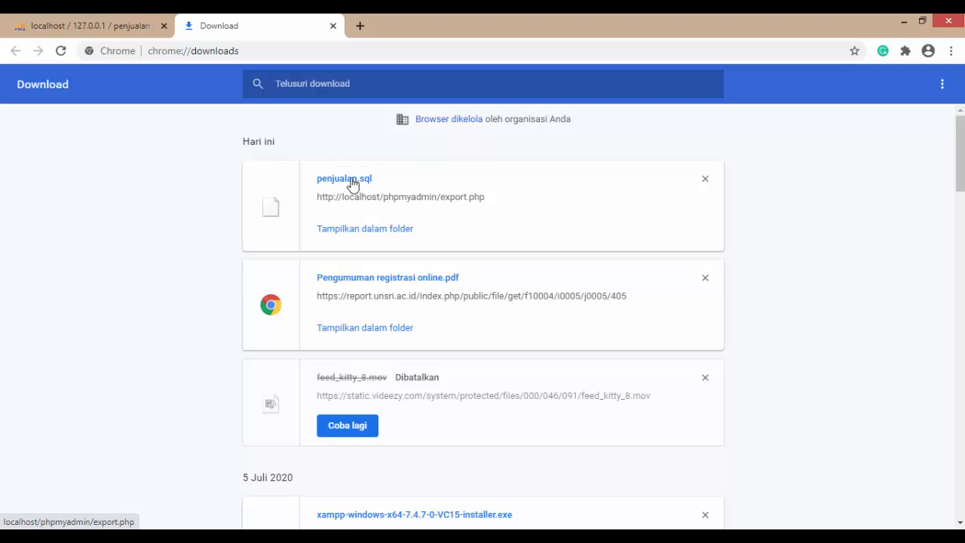
Step: Open penjualan.sql from the download list to view it in Notepad, and close it again
{"action": "right_click", "coordinate": [352, 184]}
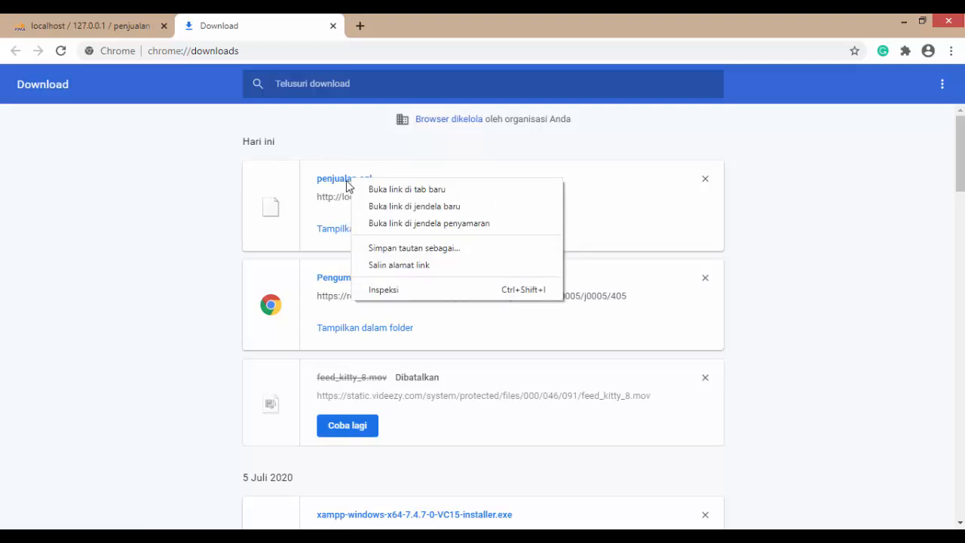
{"action": "left_click", "coordinate": [346, 183]}
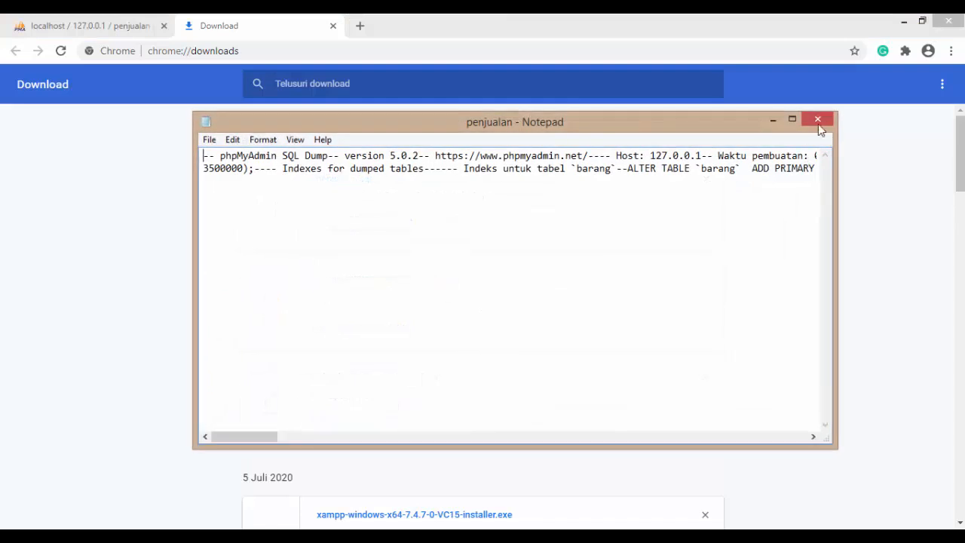
{"action": "left_click", "coordinate": [818, 119]}
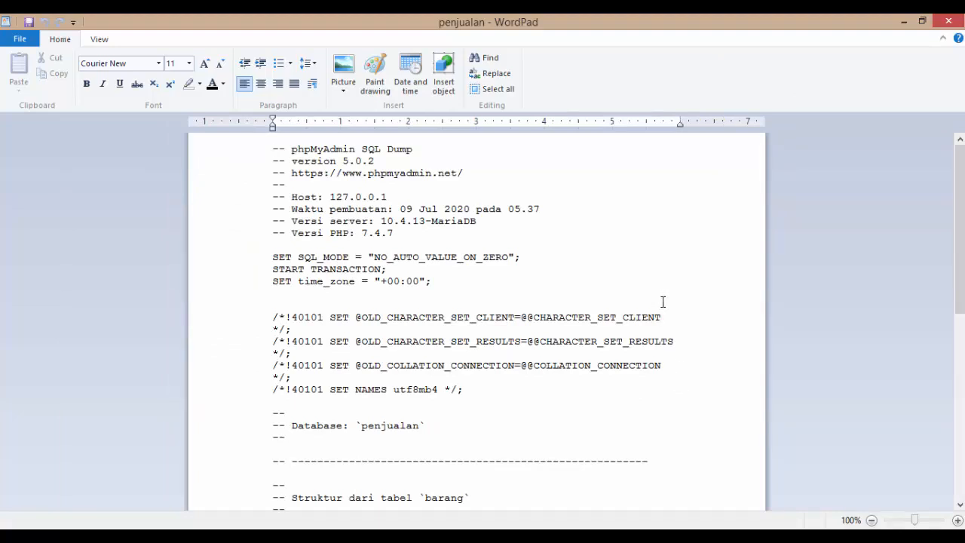
Step: Read through the penjualan SQL dump in WordPad, examining the barang table structure, the inserted rows and the primary key statement
{"action": "scroll", "coordinate": [661, 301], "scroll_direction": "down", "scroll_amount": 11}
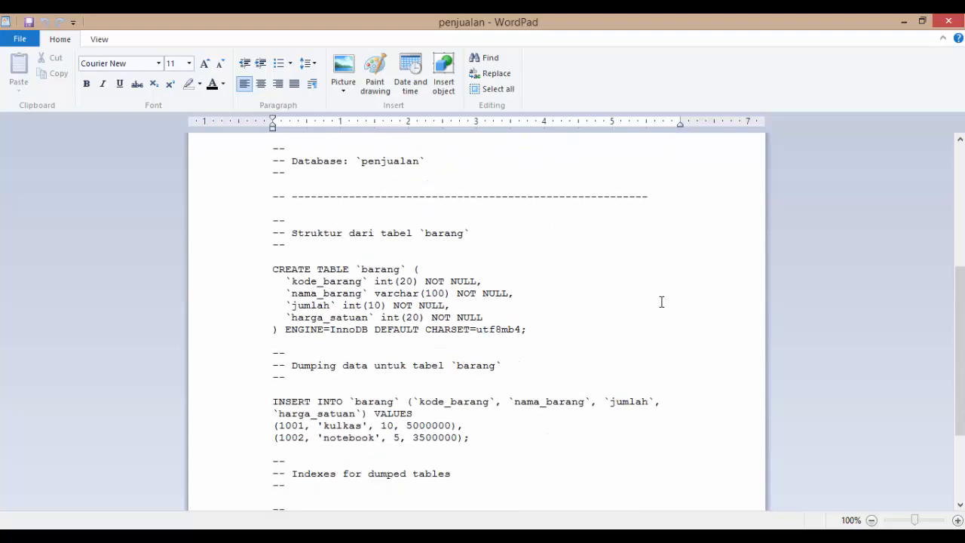
{"action": "scroll", "coordinate": [659, 304], "scroll_direction": "up", "scroll_amount": 11}
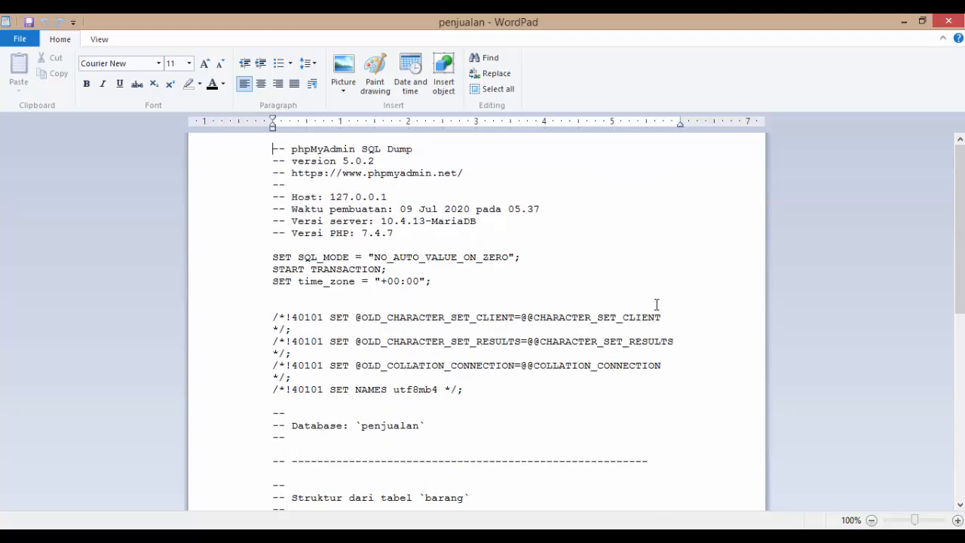
{"action": "scroll", "coordinate": [657, 304], "scroll_direction": "down", "scroll_amount": 1}
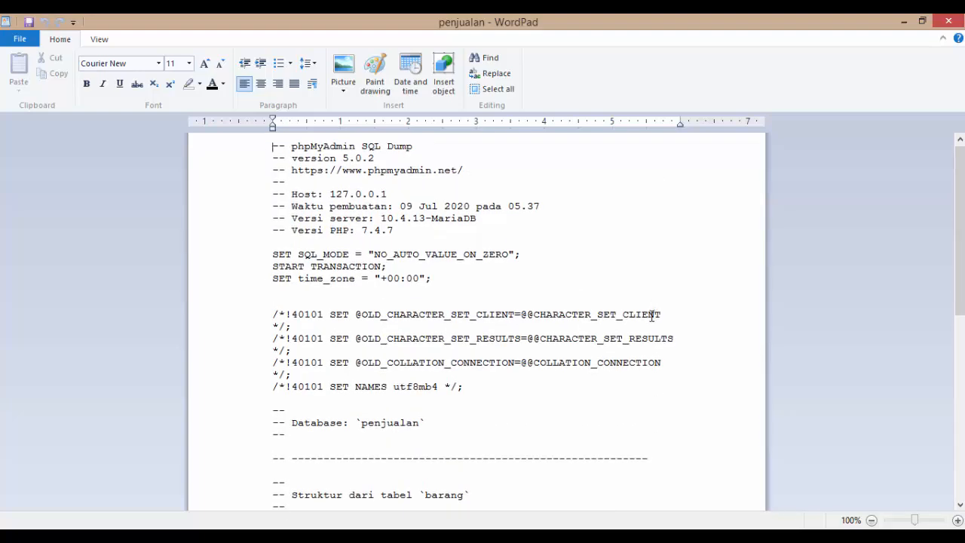
{"action": "scroll", "coordinate": [652, 315], "scroll_direction": "down", "scroll_amount": 6}
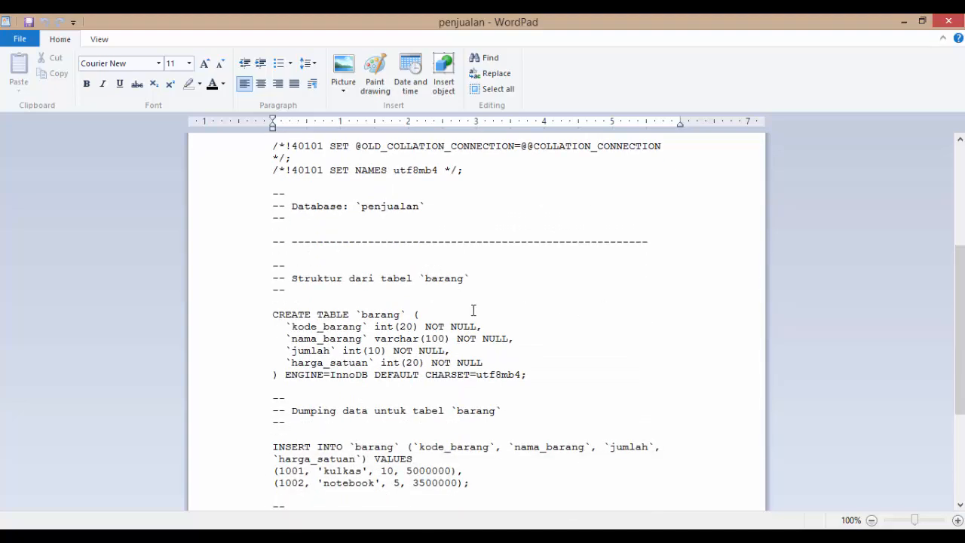
{"action": "scroll", "coordinate": [474, 311], "scroll_direction": "down", "scroll_amount": 2}
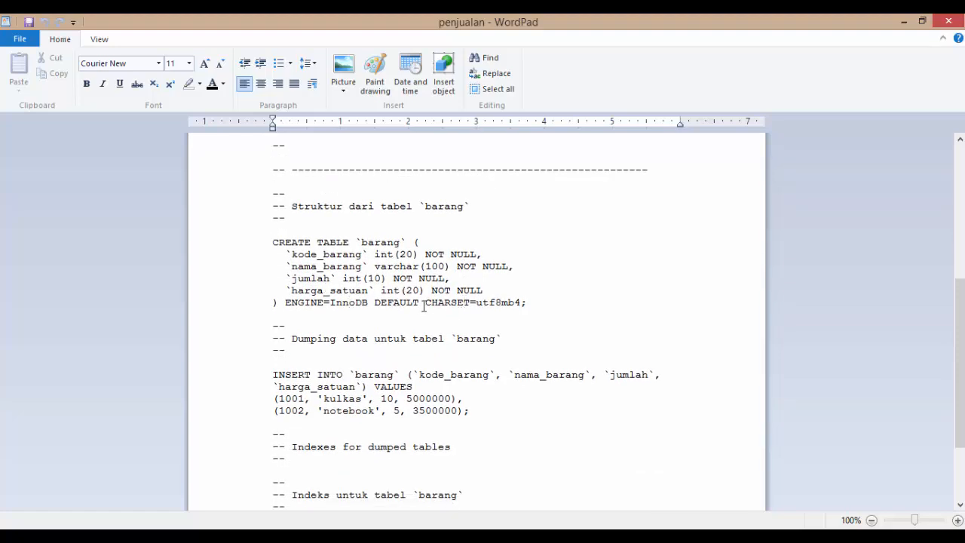
{"action": "scroll", "coordinate": [416, 312], "scroll_direction": "down", "scroll_amount": 1}
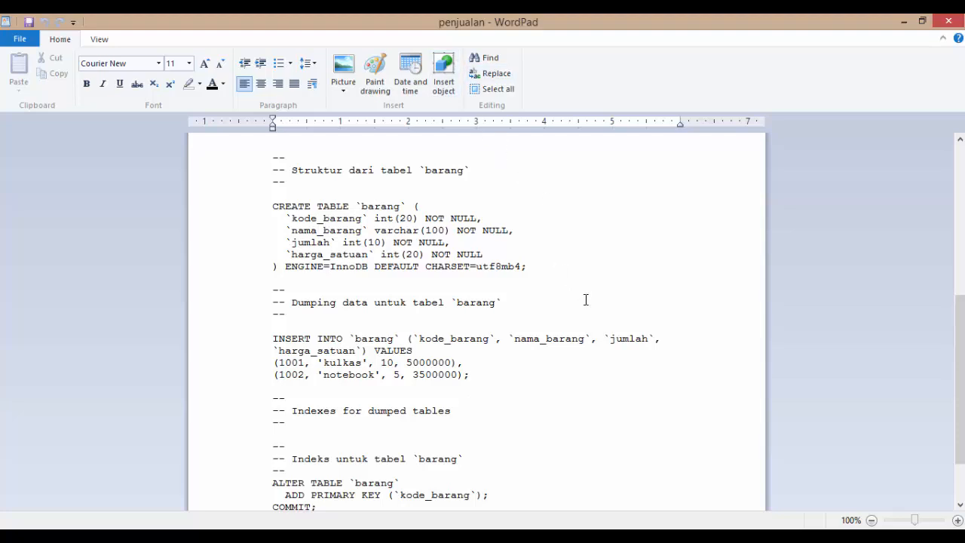
{"action": "scroll", "coordinate": [585, 299], "scroll_direction": "down", "scroll_amount": 2}
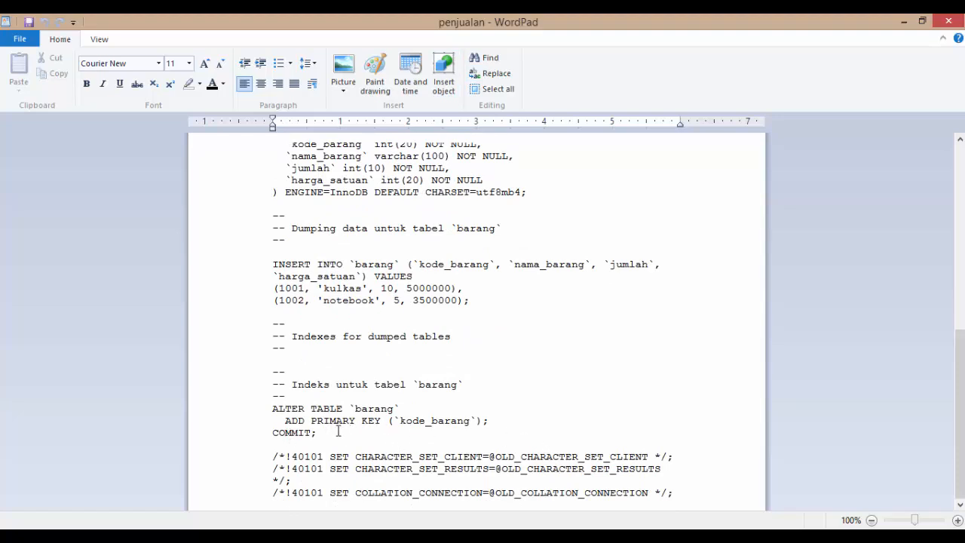
{"action": "scroll", "coordinate": [617, 394], "scroll_direction": "up", "scroll_amount": 10}
{"action": "scroll", "coordinate": [618, 393], "scroll_direction": "down", "scroll_amount": 10}
{"action": "scroll", "coordinate": [617, 394], "scroll_direction": "up", "scroll_amount": 10}
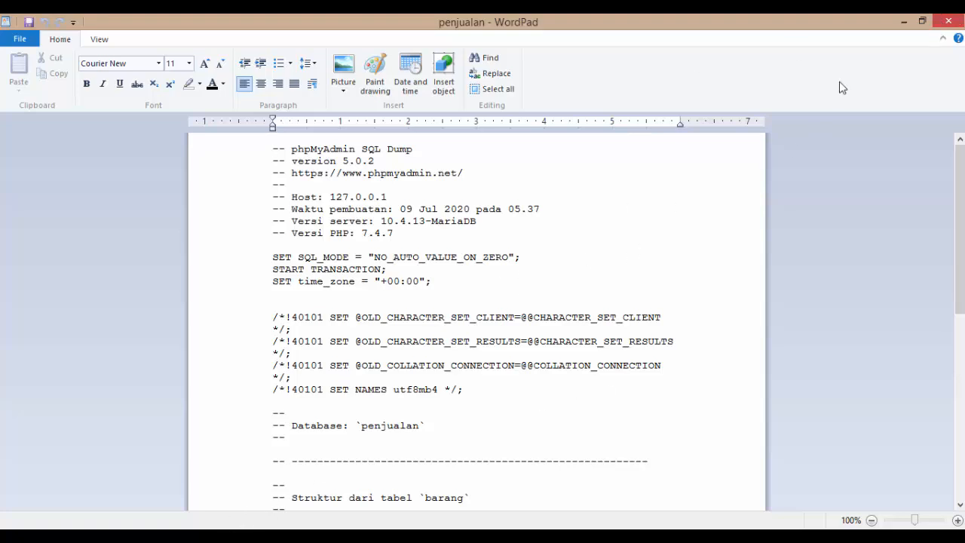
Step: Close the WordPad dump and the browser's downloads page to return to the phpMyAdmin export page
{"action": "left_click", "coordinate": [949, 25]}
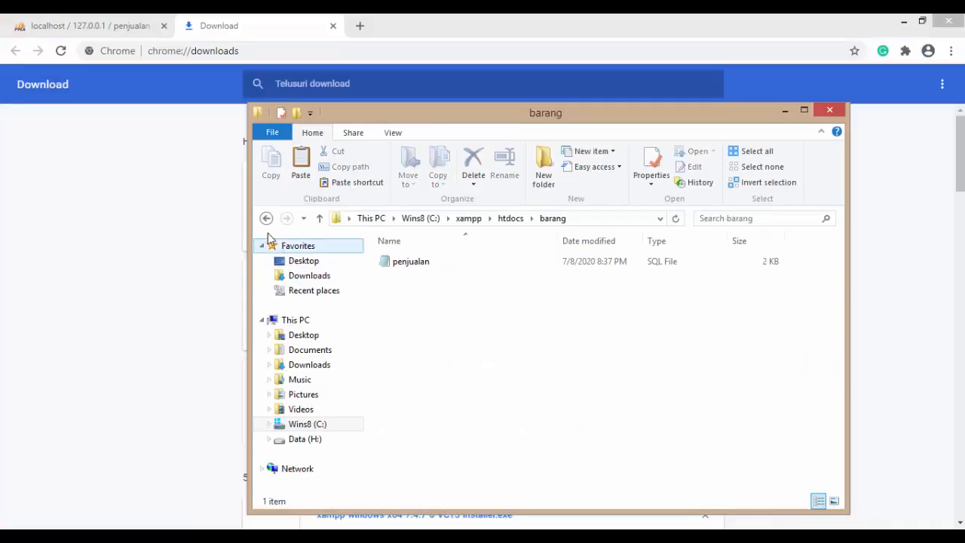
{"action": "left_click", "coordinate": [174, 183]}
{"action": "left_click", "coordinate": [333, 26]}
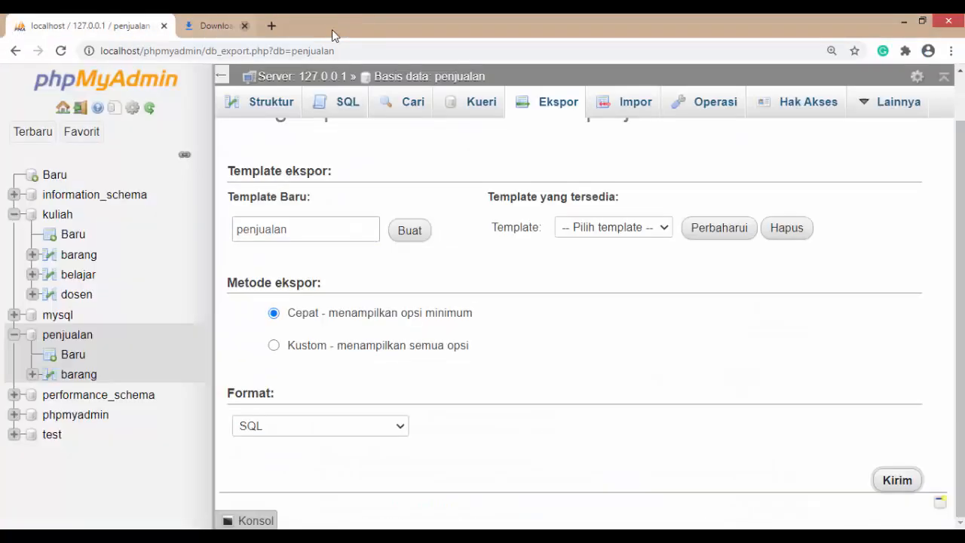
Step: Drop the barang table from the penjualan database, keeping the foreign key check enabled, and reload the database's structure page
{"action": "mouse_move", "coordinate": [912, 108]}
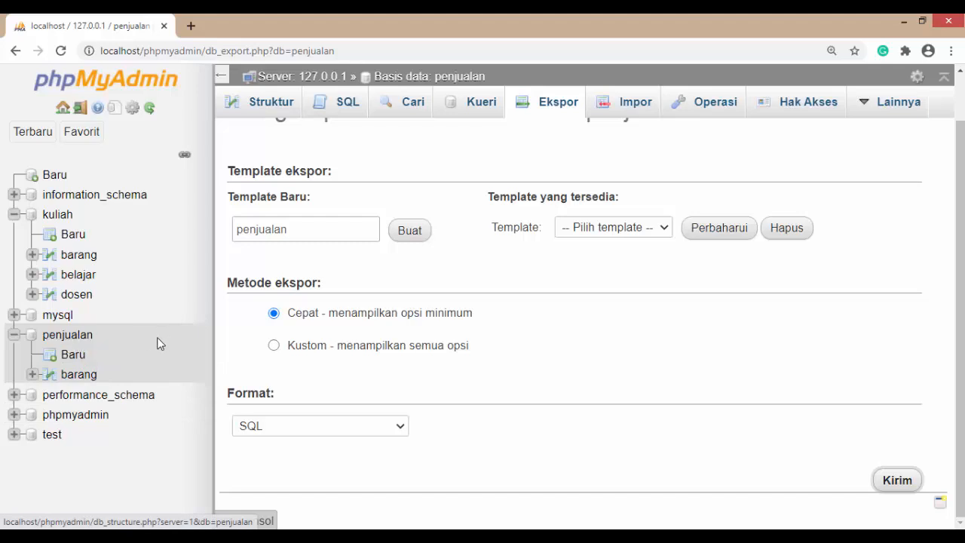
{"action": "left_click", "coordinate": [73, 339]}
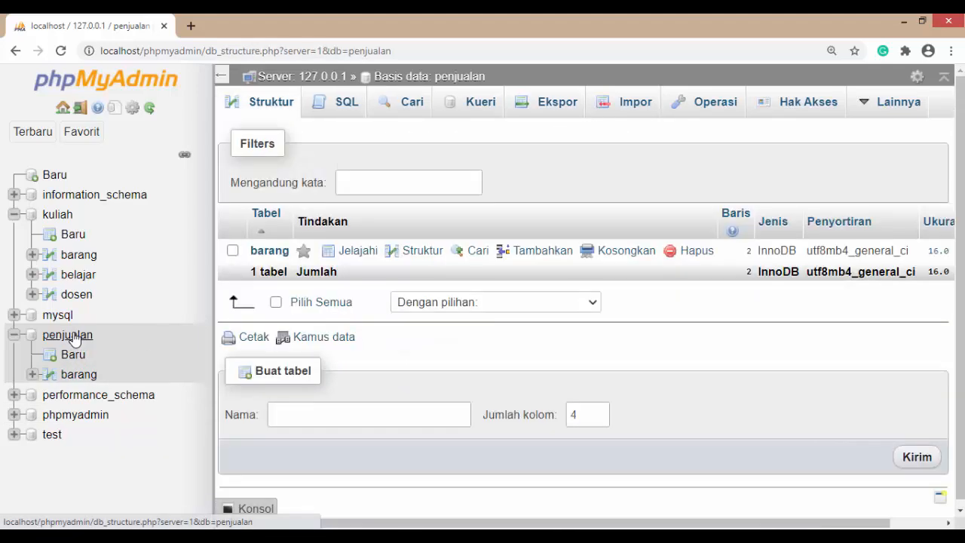
{"action": "left_click", "coordinate": [233, 250]}
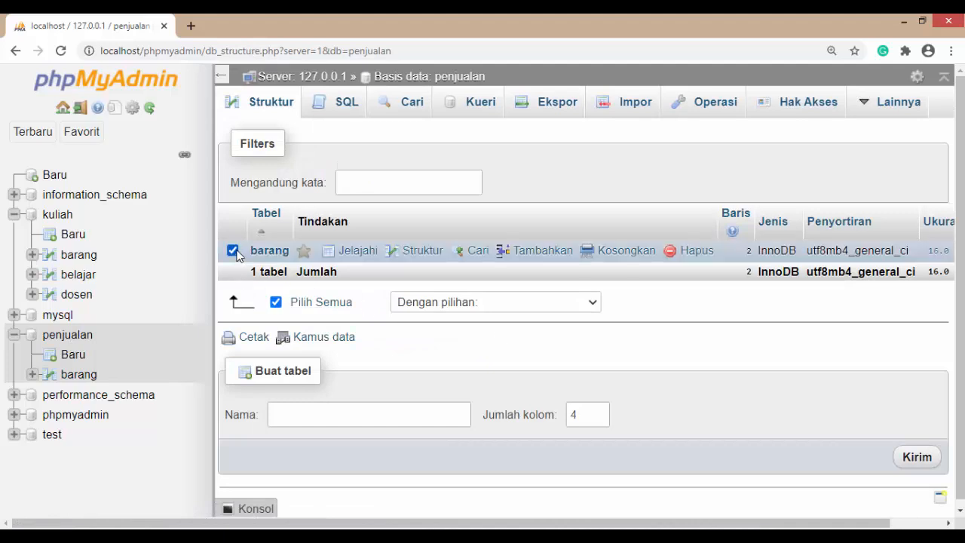
{"action": "left_click", "coordinate": [694, 253]}
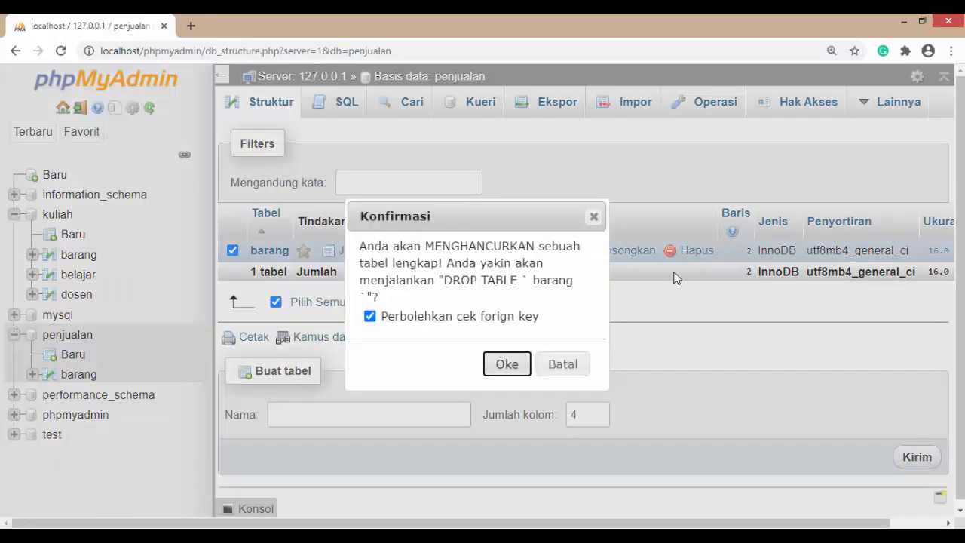
{"action": "left_click", "coordinate": [506, 364]}
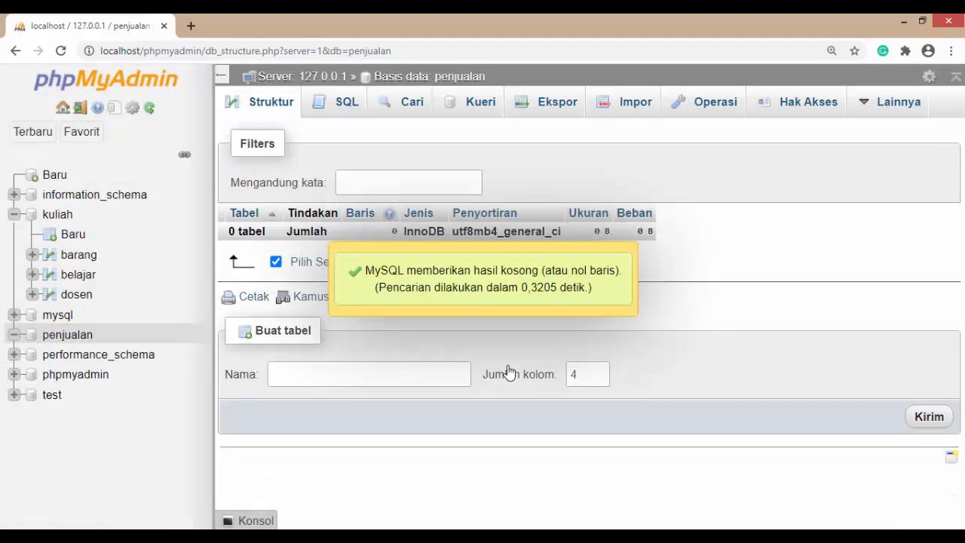
{"action": "left_click", "coordinate": [63, 342]}
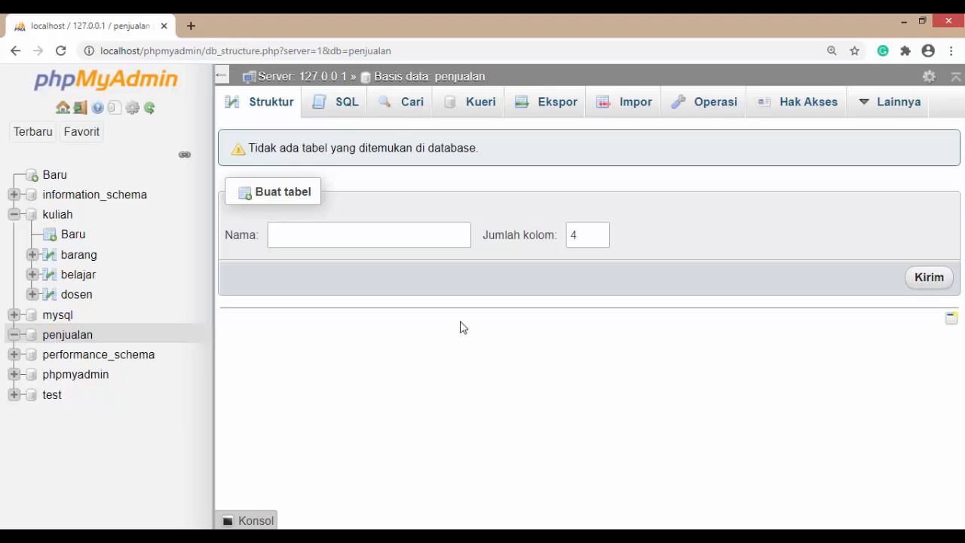
Step: Import penjualan.sql from the xampp/htdocs/barang folder into the penjualan database, keeping the utf-8 character set and SQL format
{"action": "left_click", "coordinate": [624, 106]}
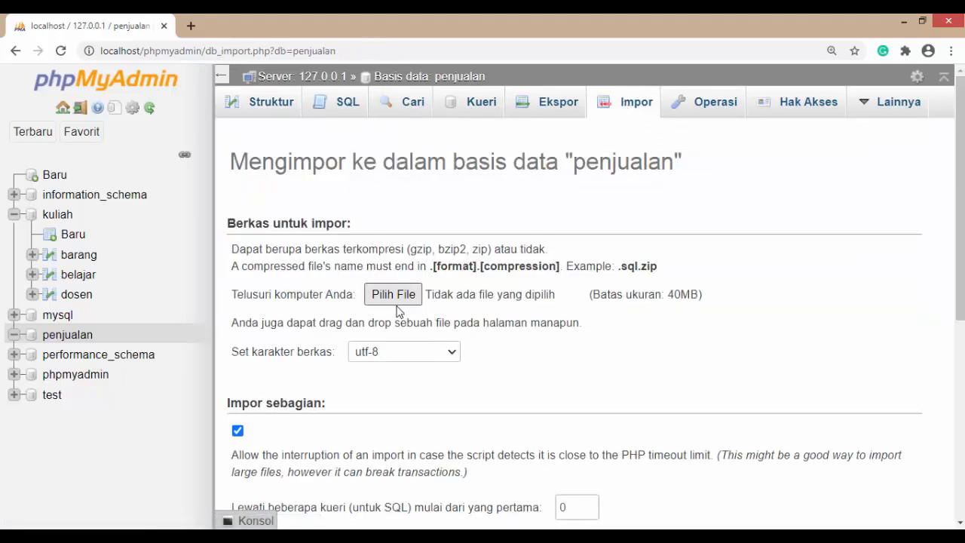
{"action": "scroll", "coordinate": [426, 323], "scroll_direction": "down", "scroll_amount": 3}
{"action": "scroll", "coordinate": [425, 323], "scroll_direction": "down", "scroll_amount": 2}
{"action": "scroll", "coordinate": [426, 316], "scroll_direction": "up", "scroll_amount": 5}
{"action": "left_click", "coordinate": [393, 294]}
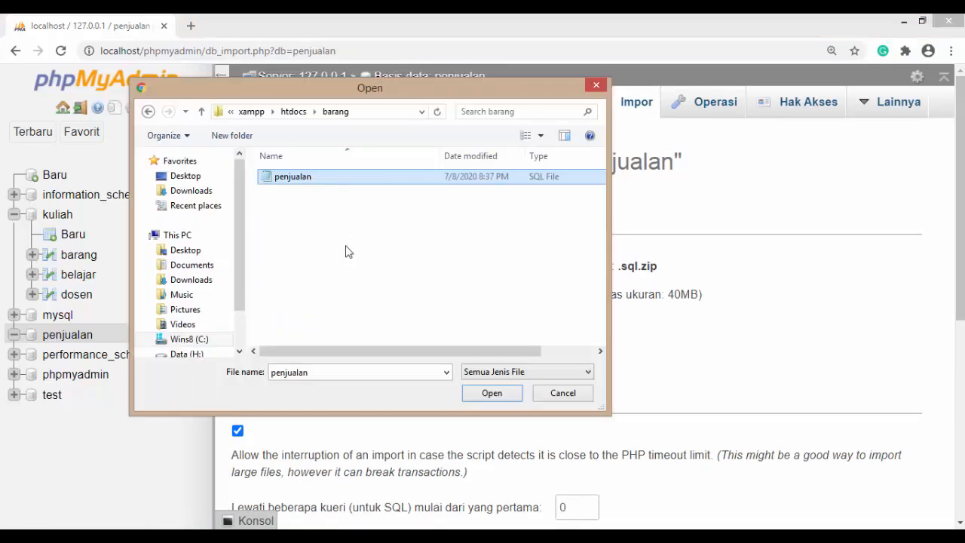
{"action": "left_click", "coordinate": [492, 394]}
{"action": "scroll", "coordinate": [855, 470], "scroll_direction": "down", "scroll_amount": 5}
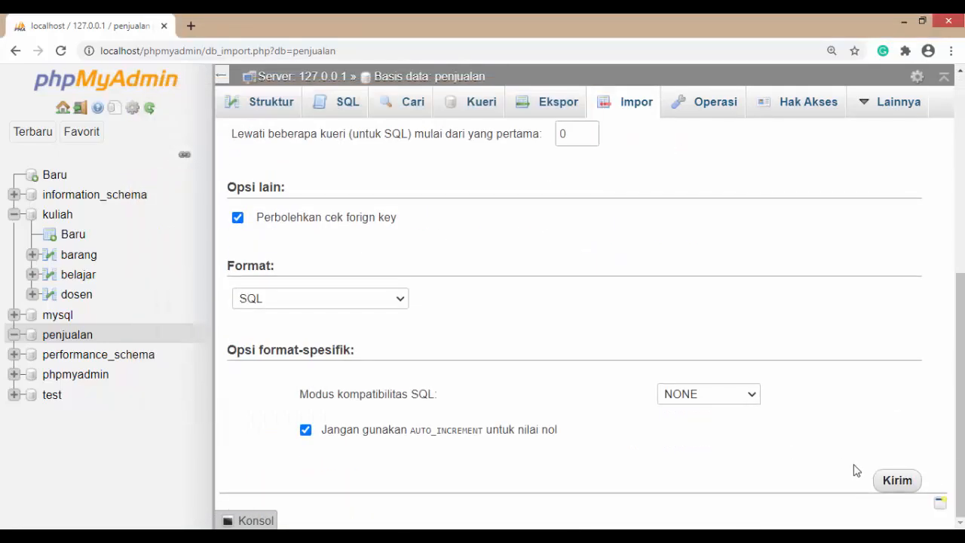
{"action": "left_click", "coordinate": [897, 482]}
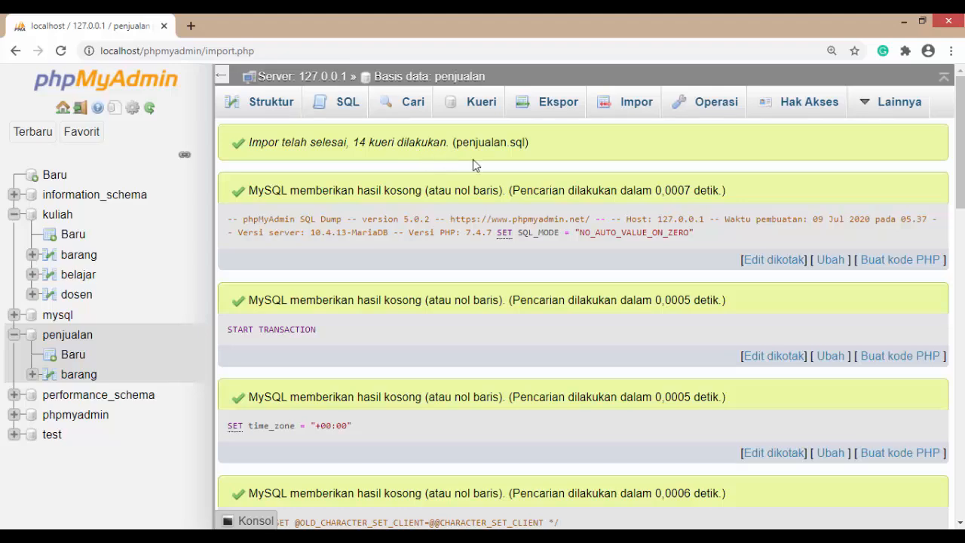
Step: Review the executed import queries, including the CREATE TABLE, INSERT INTO and ADD PRIMARY KEY statements for barang
{"action": "scroll", "coordinate": [685, 297], "scroll_direction": "down", "scroll_amount": 3}
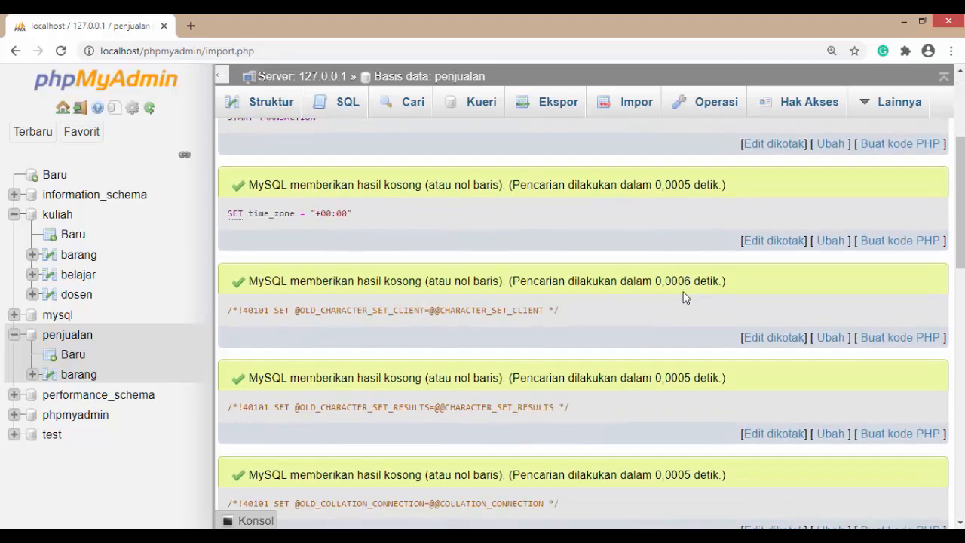
{"action": "scroll", "coordinate": [684, 297], "scroll_direction": "down", "scroll_amount": 7}
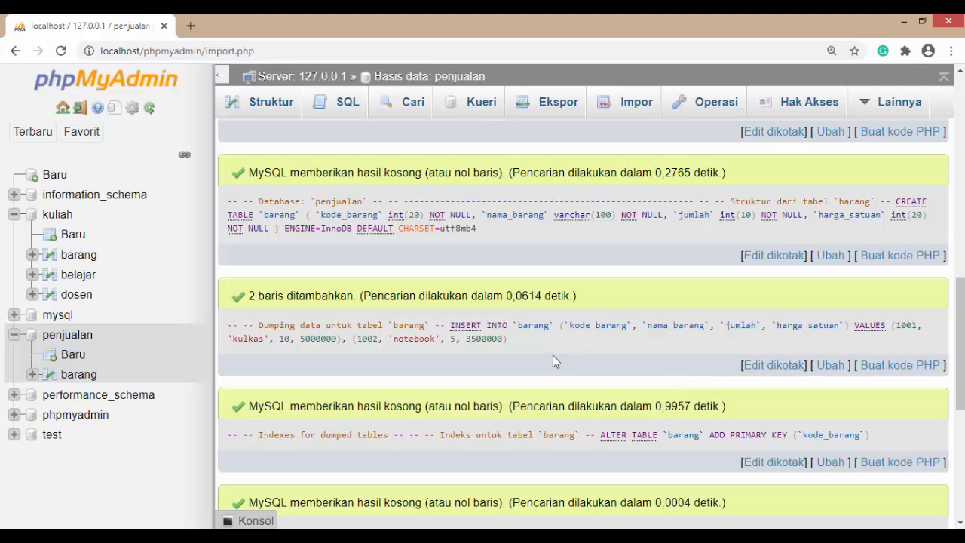
{"action": "scroll", "coordinate": [402, 426], "scroll_direction": "down", "scroll_amount": 1}
{"action": "scroll", "coordinate": [402, 426], "scroll_direction": "down", "scroll_amount": 5}
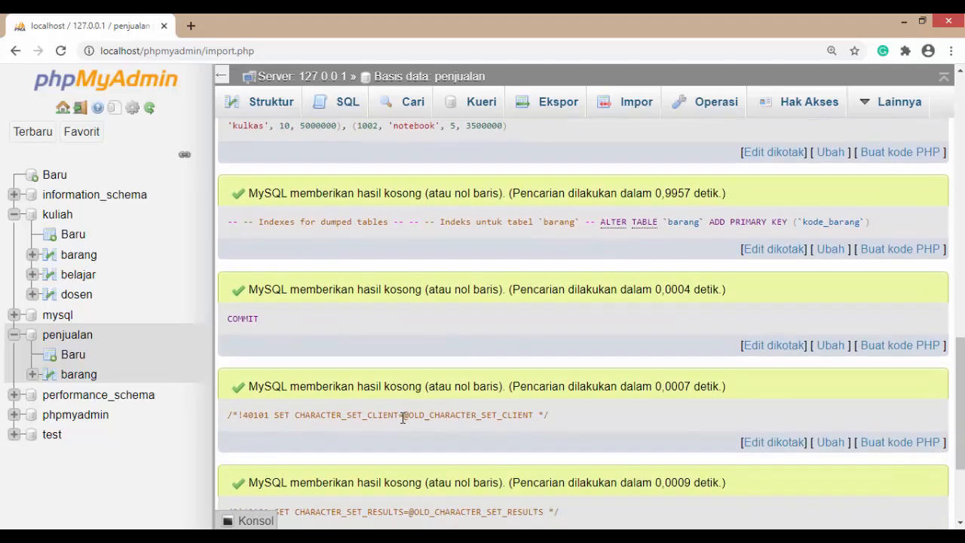
{"action": "scroll", "coordinate": [405, 416], "scroll_direction": "up", "scroll_amount": 3}
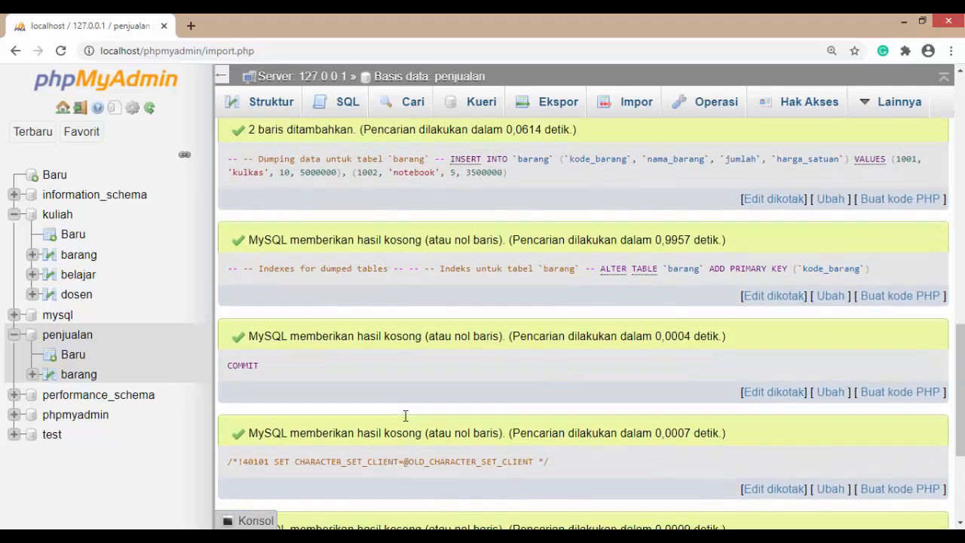
{"action": "scroll", "coordinate": [404, 414], "scroll_direction": "up", "scroll_amount": 2}
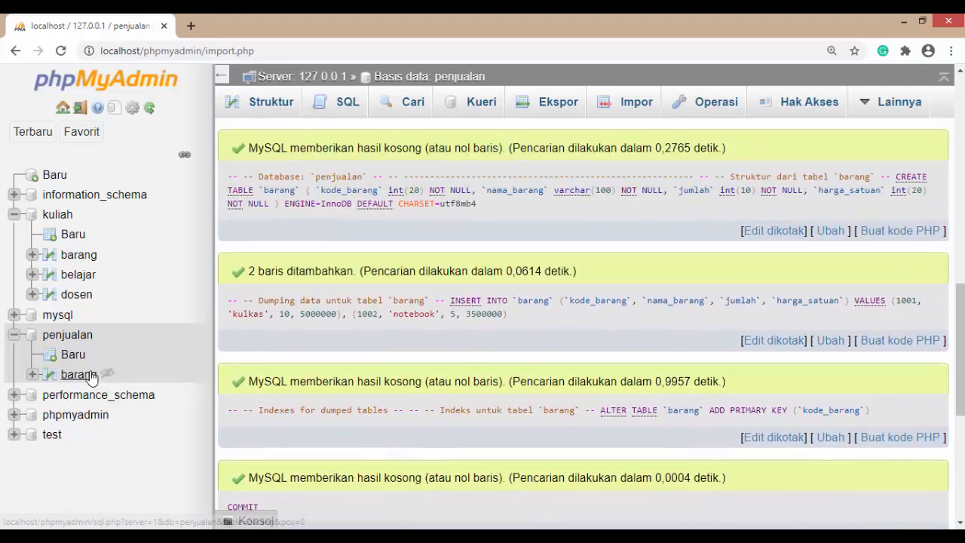
Step: Browse the barang table of the penjualan database to check its restored rows
{"action": "left_click", "coordinate": [88, 375]}
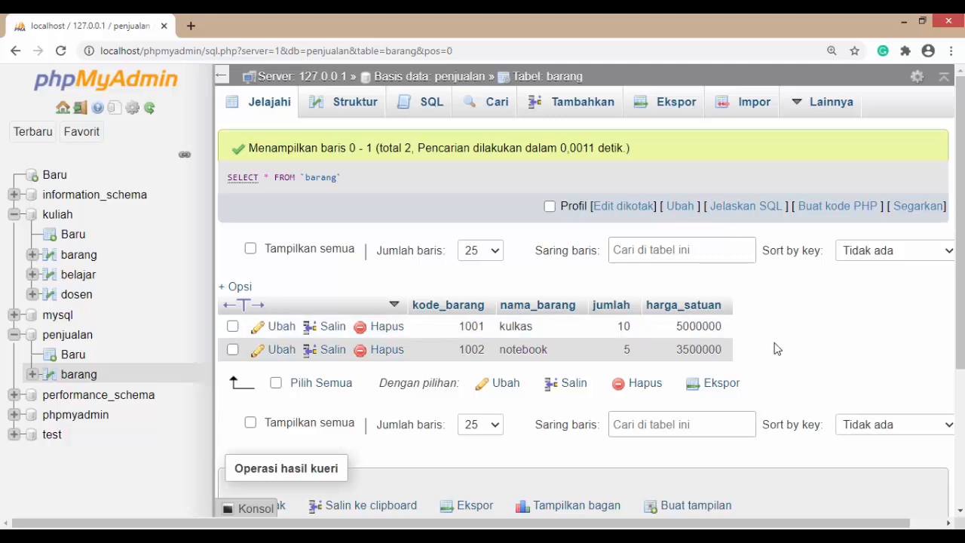
{"action": "scroll", "coordinate": [792, 339], "scroll_direction": "down", "scroll_amount": 1}
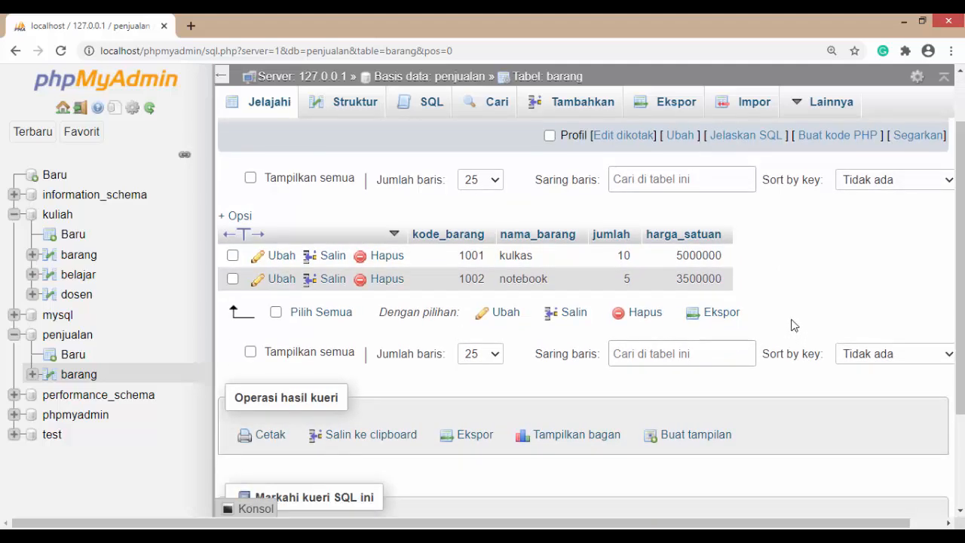
{"action": "scroll", "coordinate": [794, 328], "scroll_direction": "up", "scroll_amount": 1}
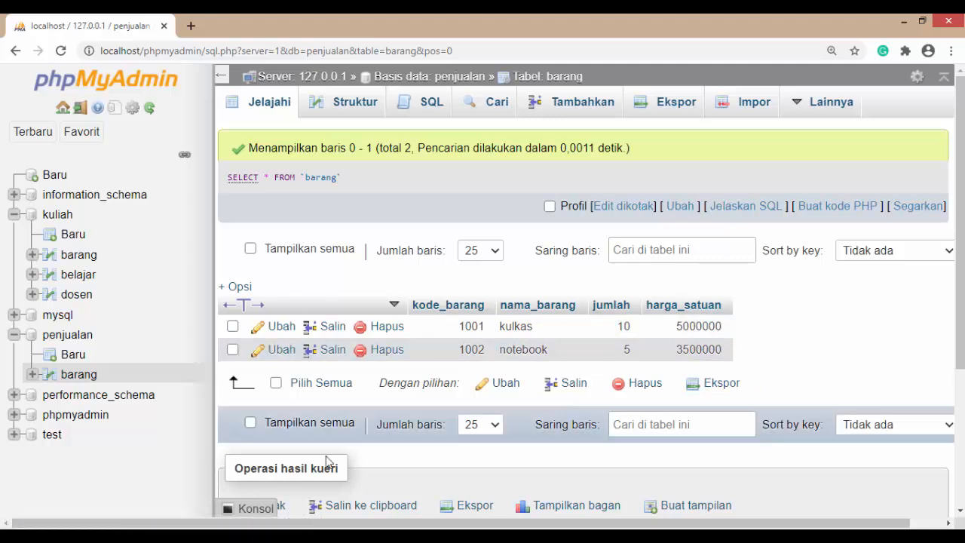
{"action": "left_click", "coordinate": [814, 536]}
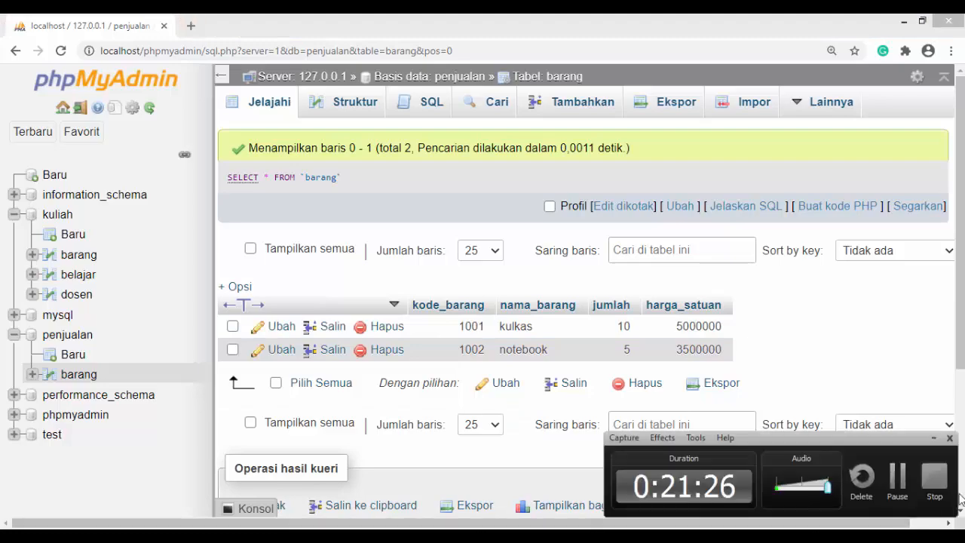